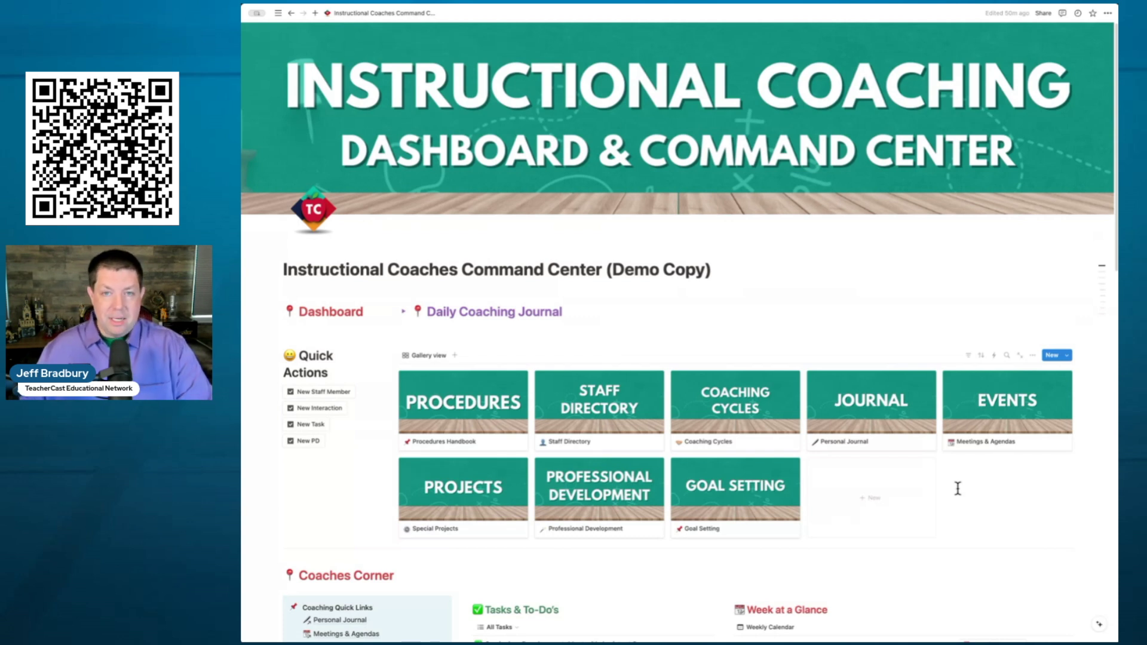
- Open the Meetings & Agendas page and show its upcoming meetings as the Upcoming Meetings table
left_click(1009, 425)
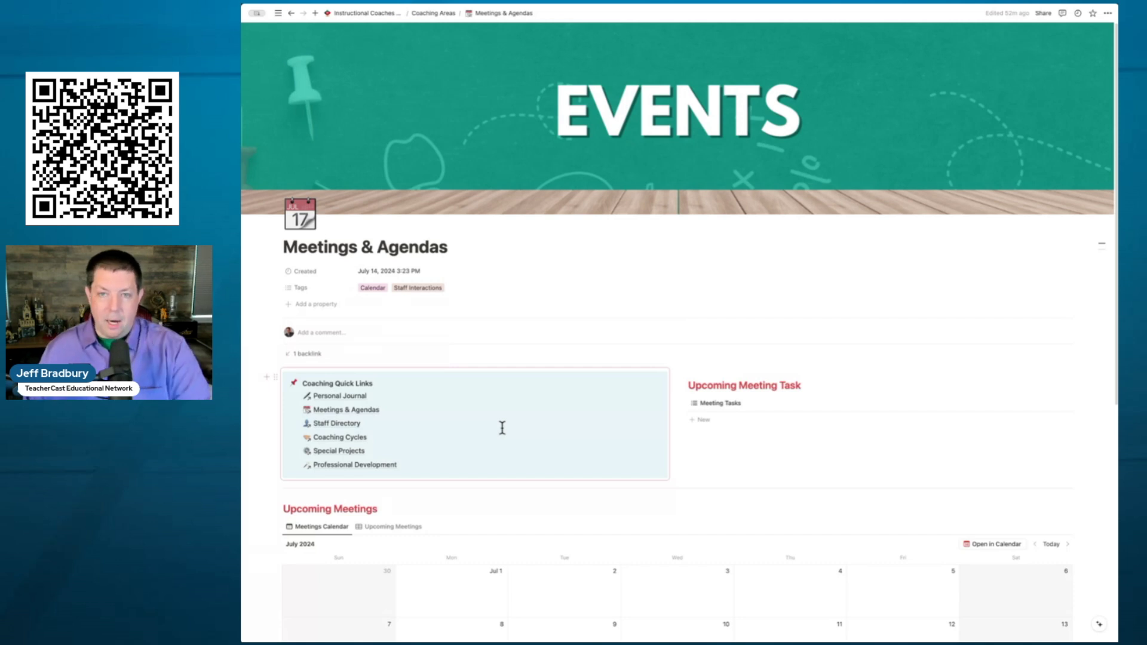
scroll(799, 465, "down", 3)
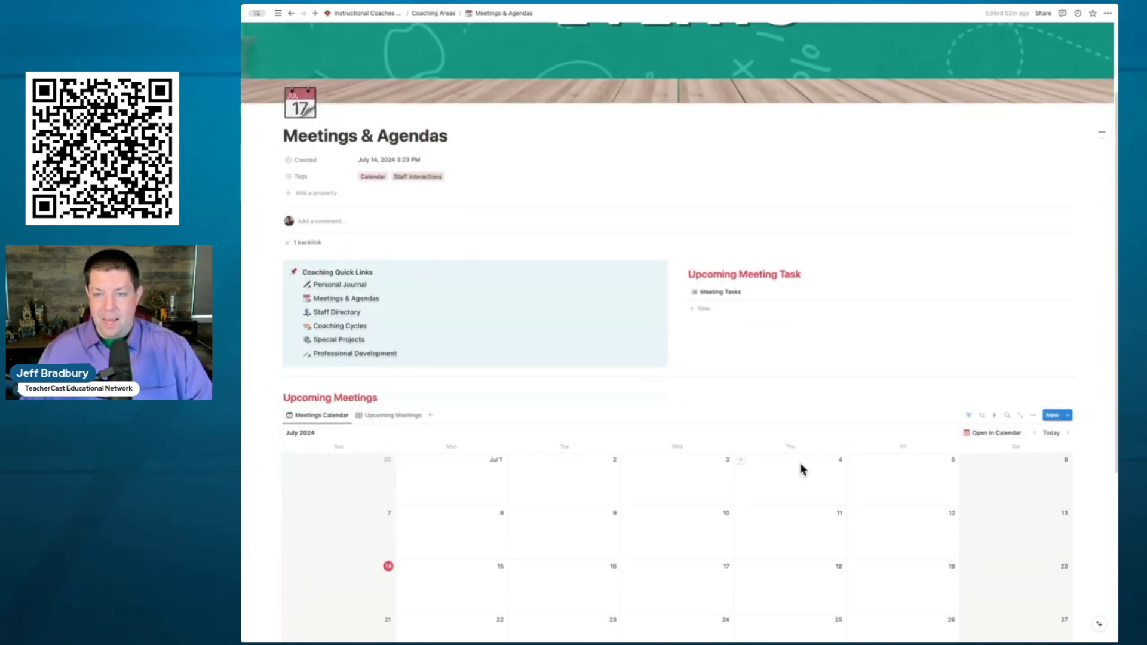
scroll(803, 469, "down", 3)
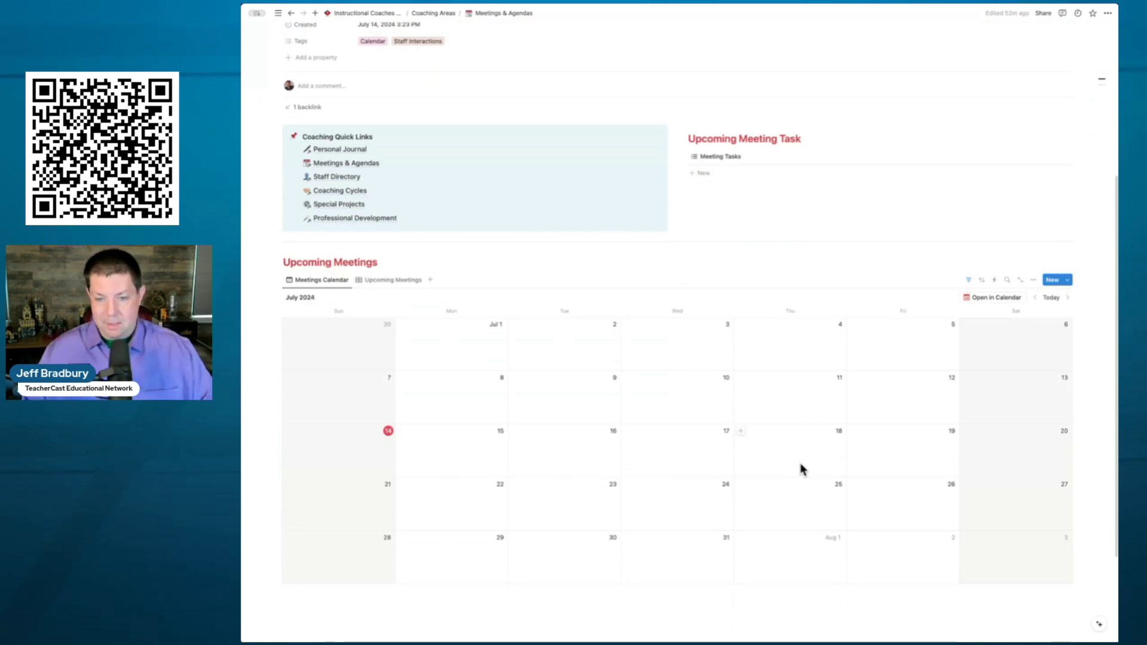
scroll(800, 464, "down", 1)
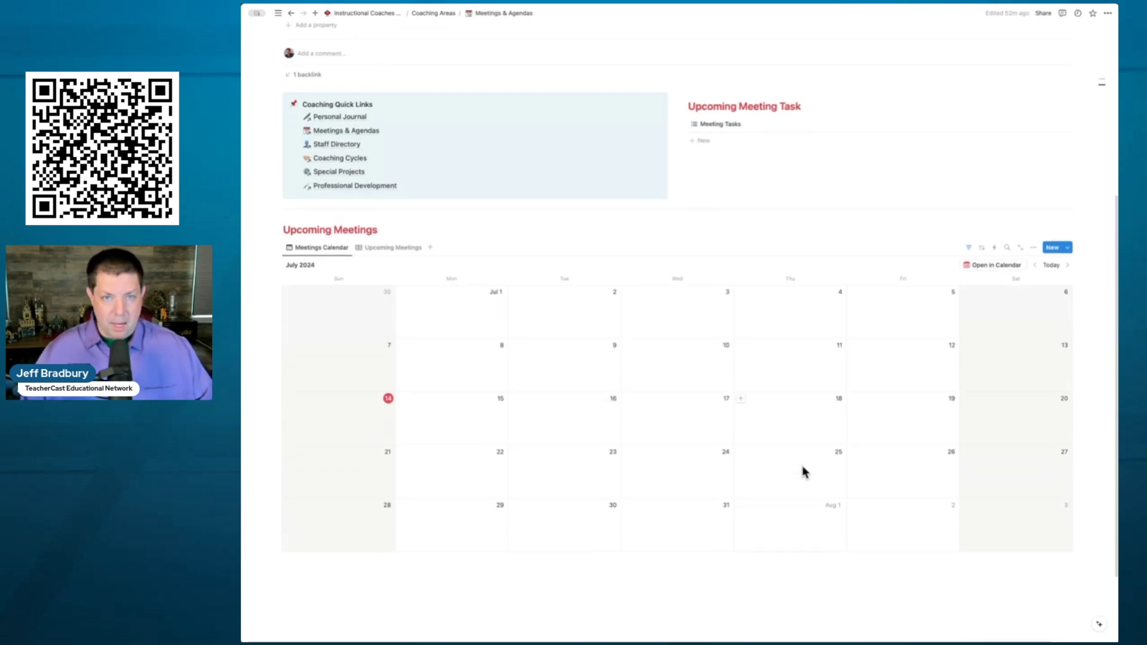
left_click(407, 248)
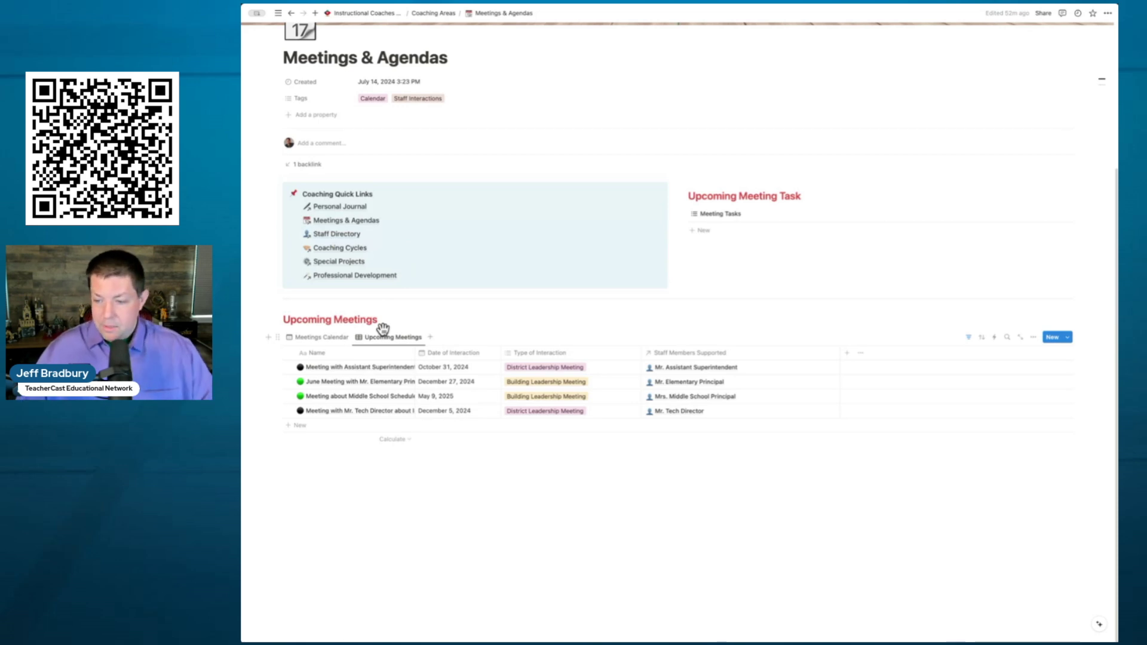
- Add a new meeting entry titled "Meeting with my Principal" to the upcoming meetings
left_click(1051, 338)
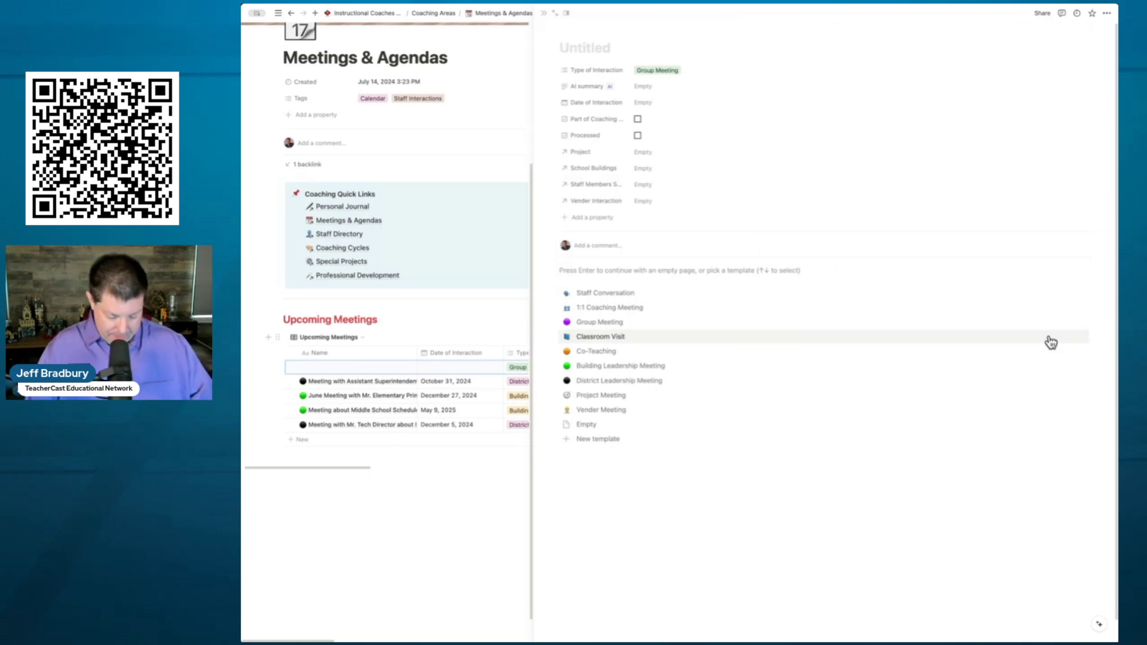
type("Meetin")
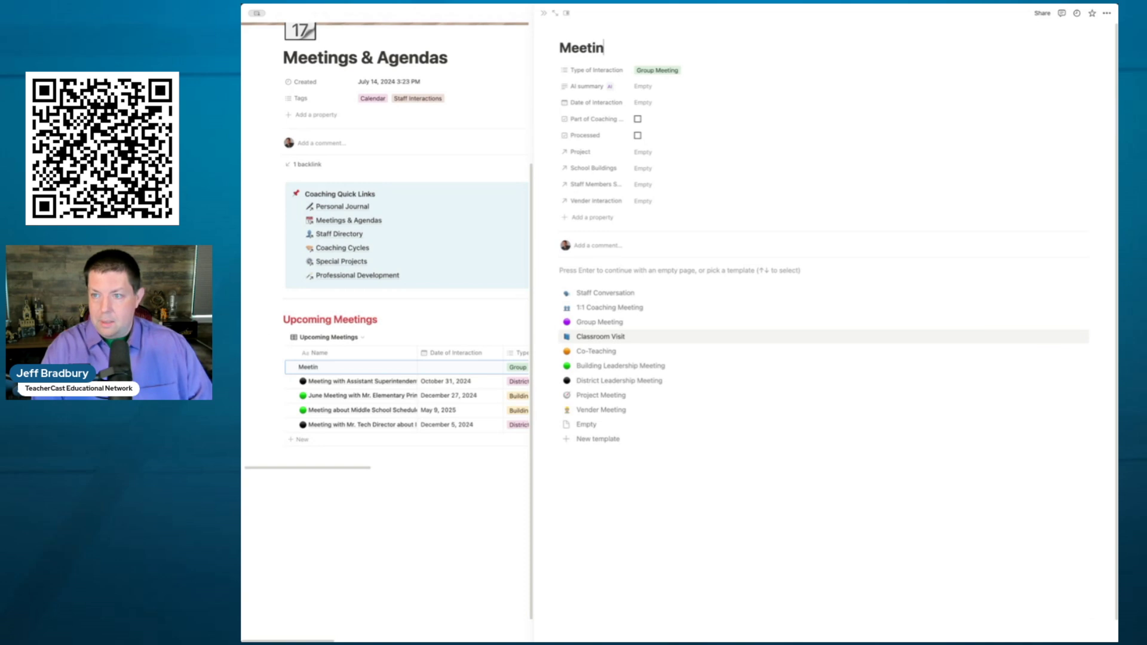
type("g with my Principal")
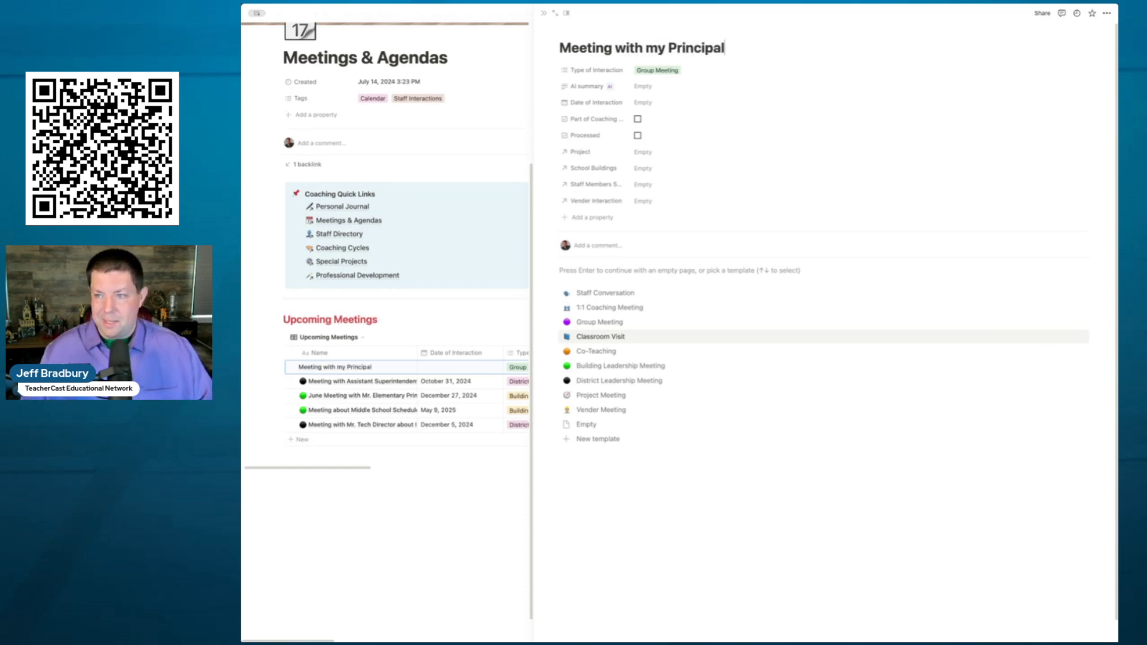
- Set the principal meeting's type of interaction to Admin Meeting only, removing Group Meeting
left_click(699, 70)
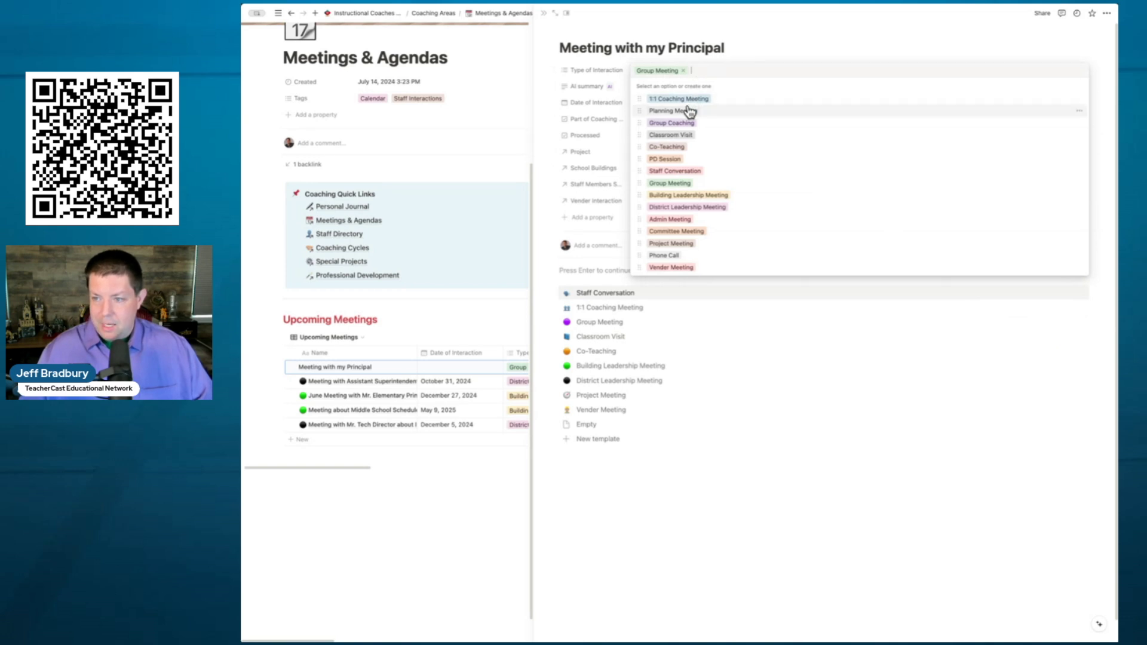
left_click(680, 221)
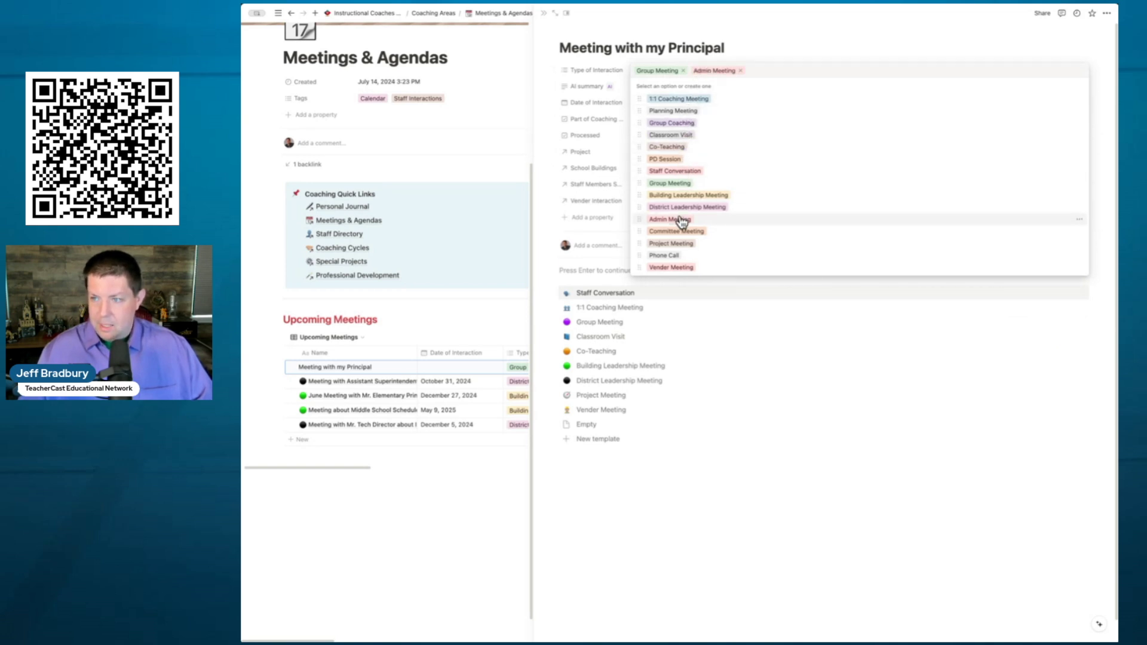
left_click(684, 71)
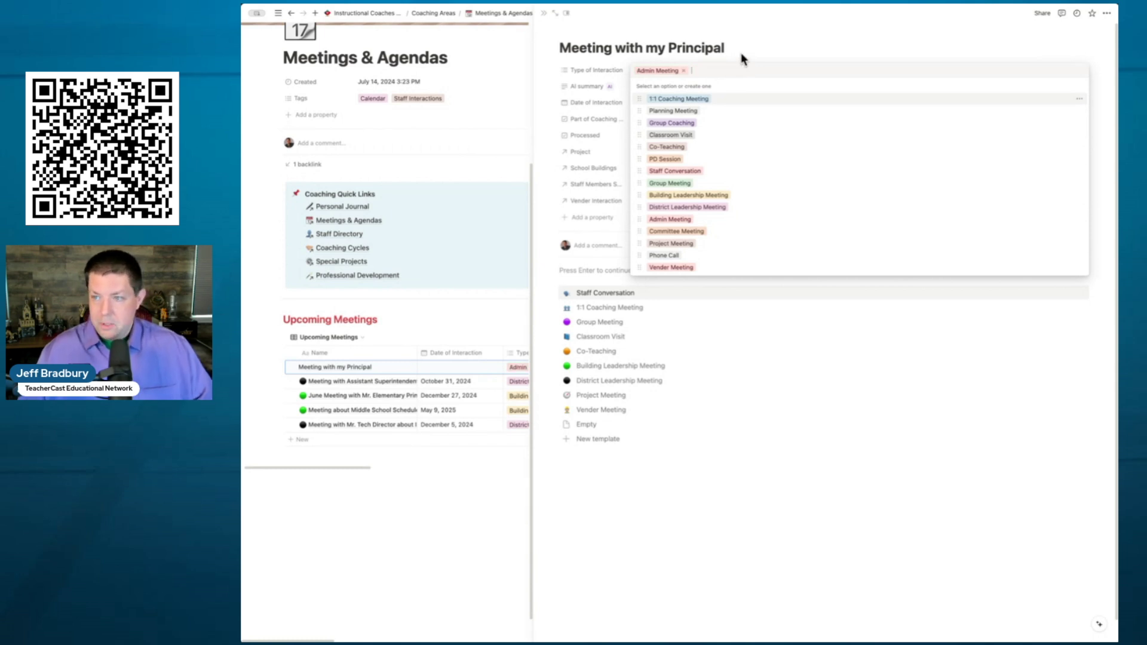
left_click(741, 53)
- Set the principal meeting's date of interaction to July 17, 2024 with the time 12:00 PM
left_click(670, 106)
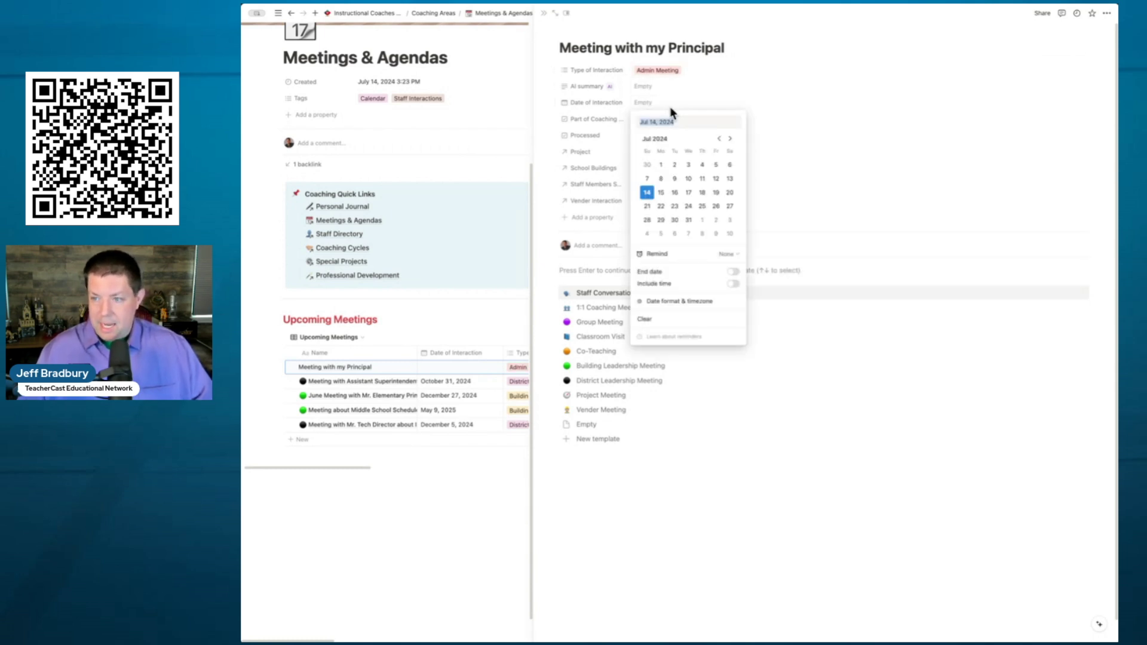
left_click(689, 193)
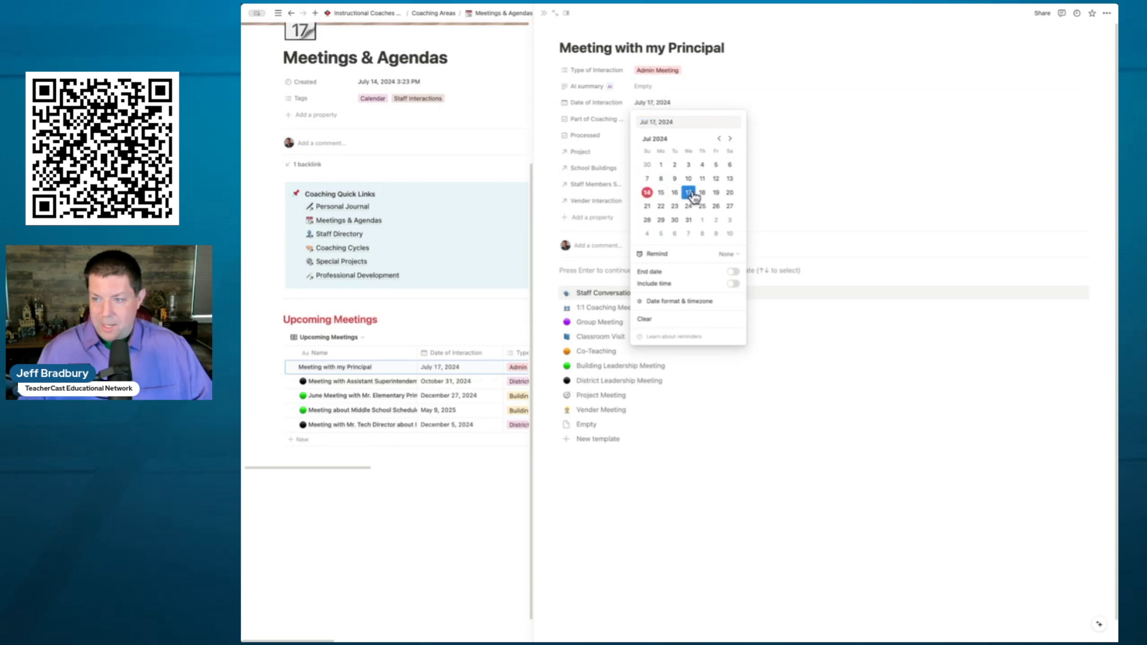
left_click(732, 285)
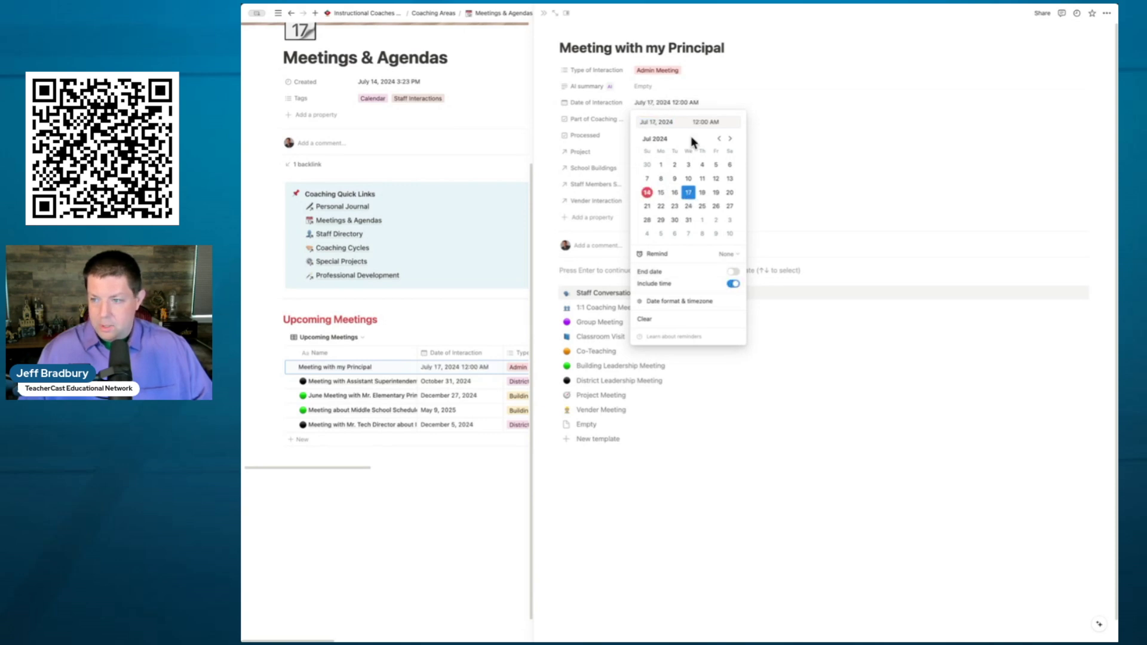
left_click(696, 121)
double_click(716, 121)
type("PM")
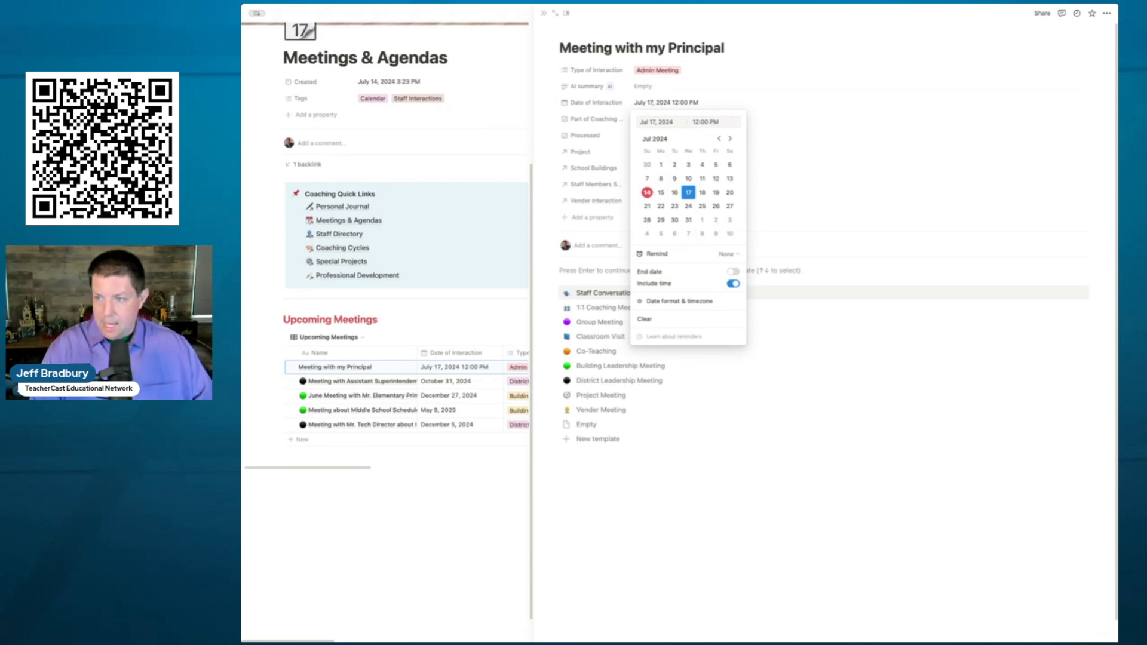
left_click(785, 93)
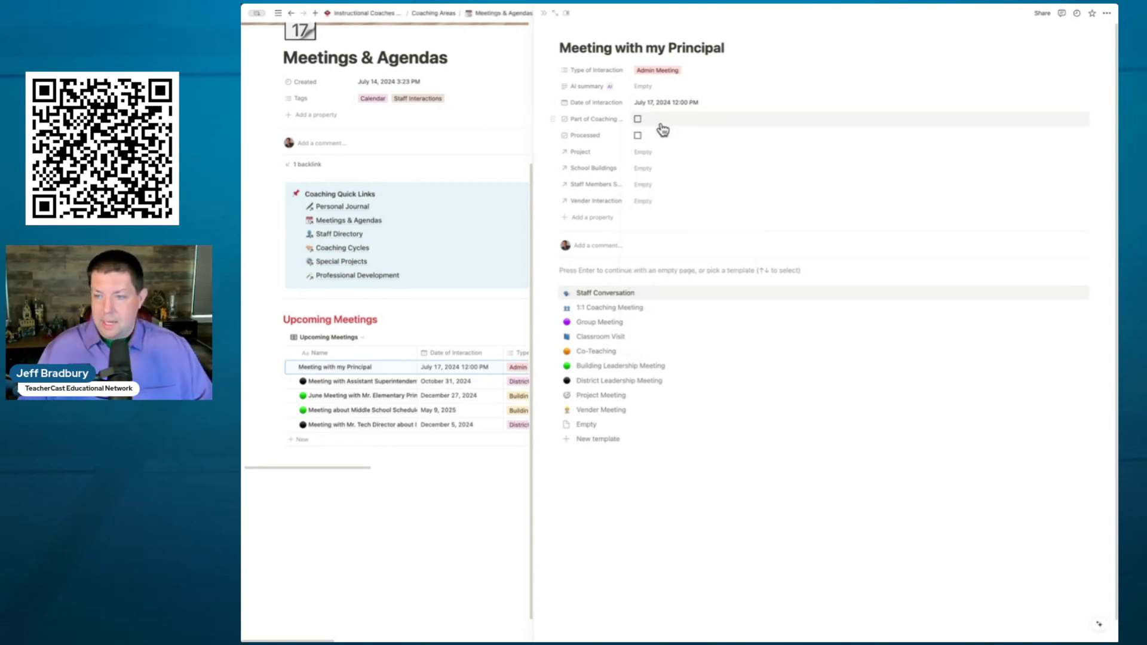
- Mark the principal meeting as processed and link it to the District Leadership Committee project
left_click(637, 137)
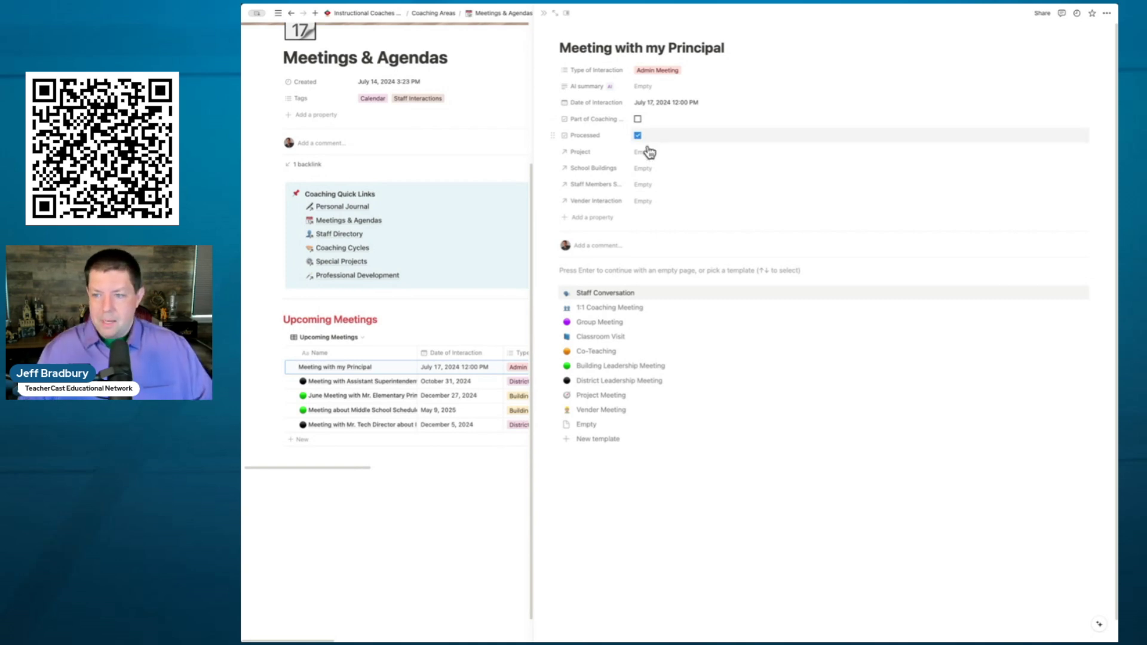
left_click(649, 152)
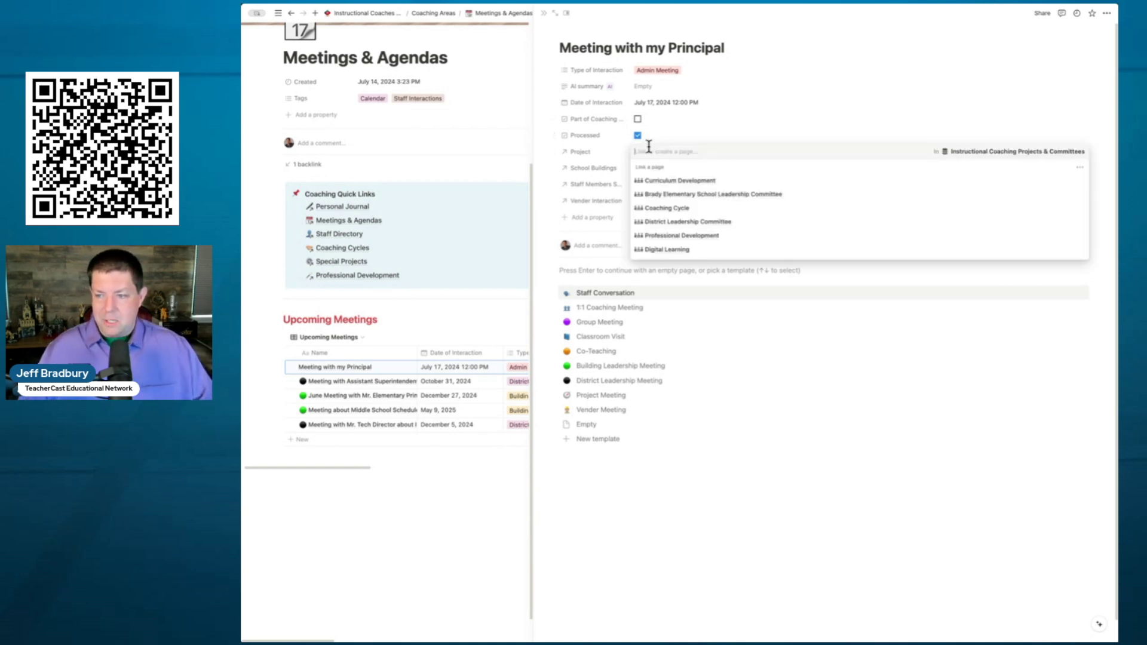
left_click(657, 227)
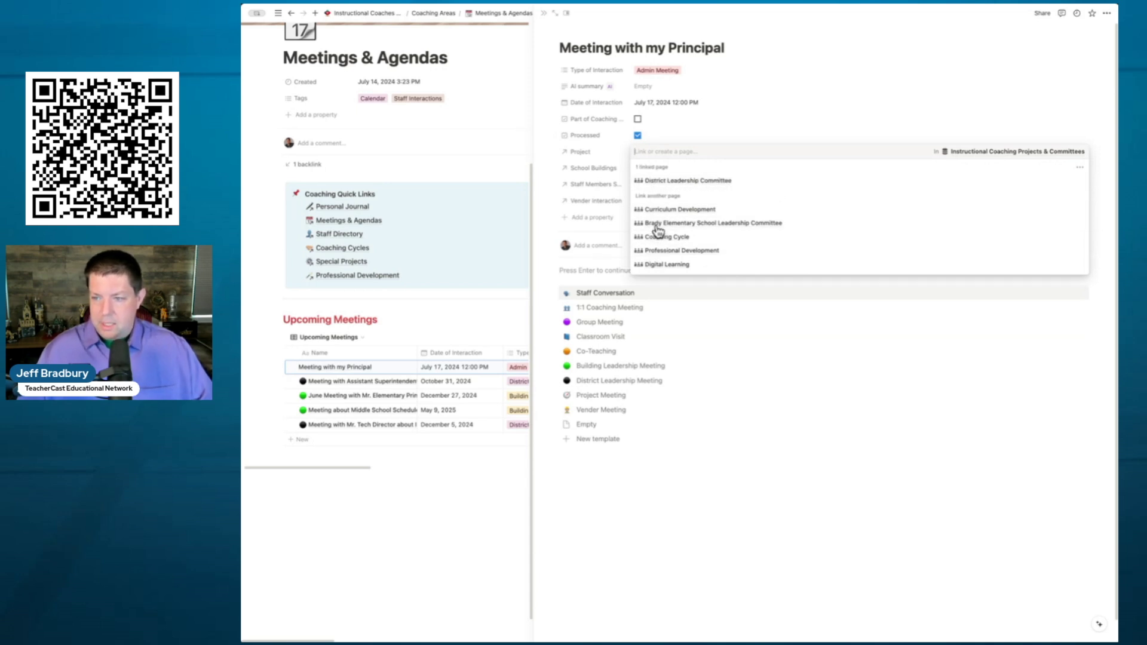
left_click(701, 142)
- Link the principal meeting to Bradbury Elementary School and to the staff member Mr. Elementary Principal
left_click(659, 169)
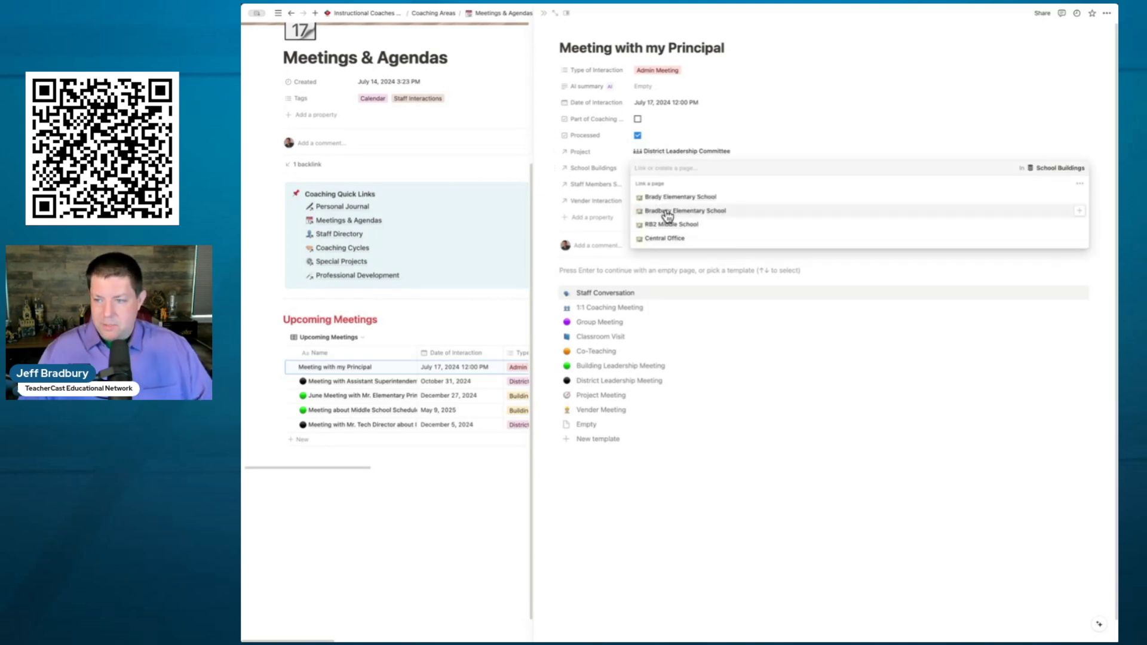
left_click(665, 210)
left_click(752, 148)
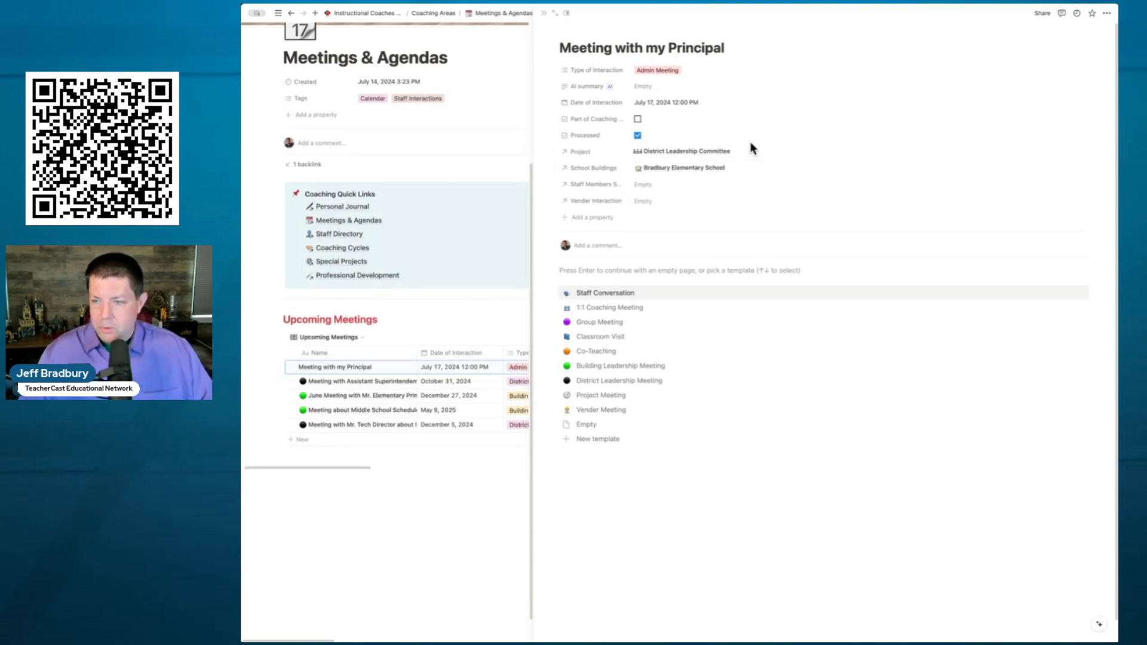
left_click(669, 188)
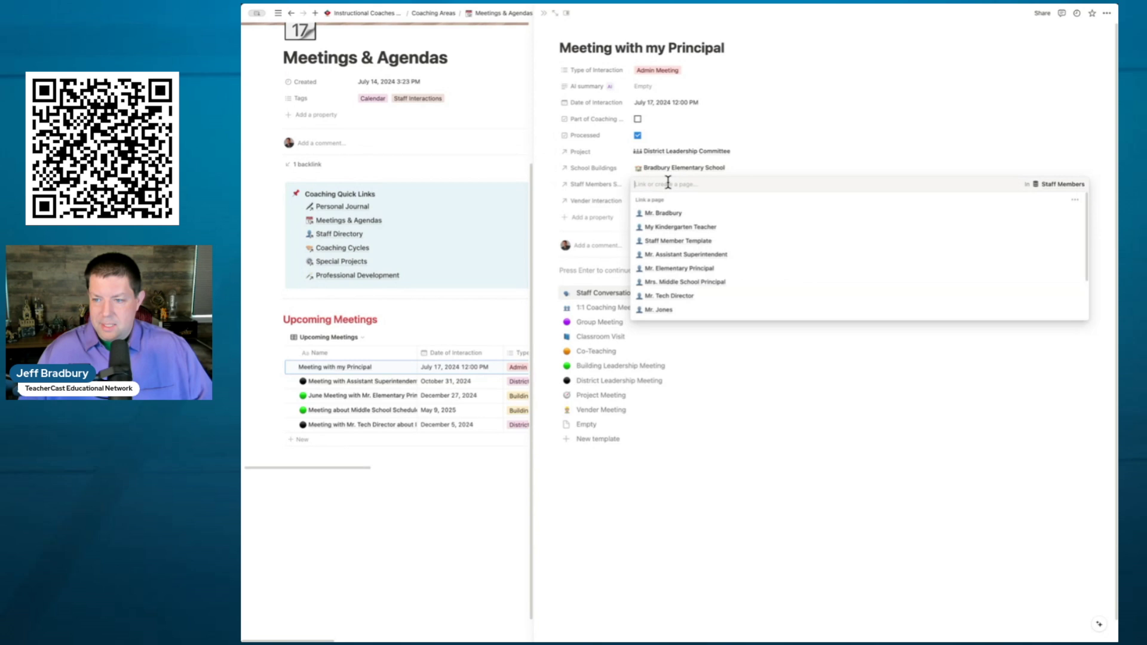
left_click(675, 269)
left_click(760, 150)
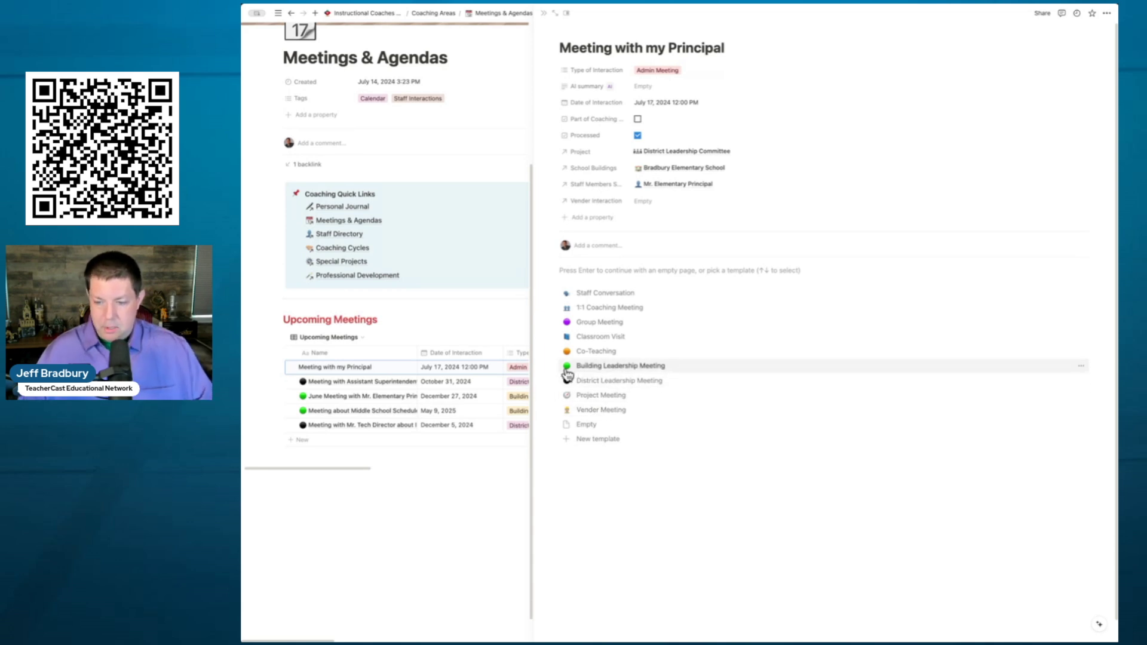
- Apply the Building Leadership Meeting template and fill the agenda with Topic 1, Topic 2 and Topic 3, closing the entry when done
left_click(601, 371)
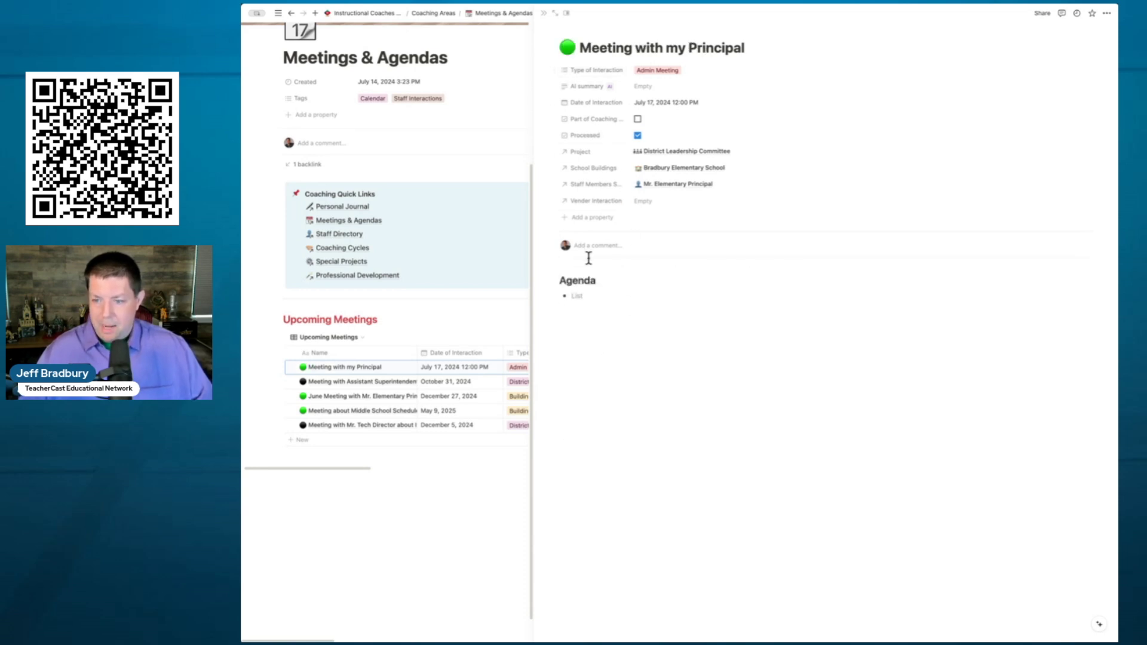
left_click(582, 296)
type("Topic 1")
key("Return")
type("Topic 2")
key("Return")
type("Topic 3")
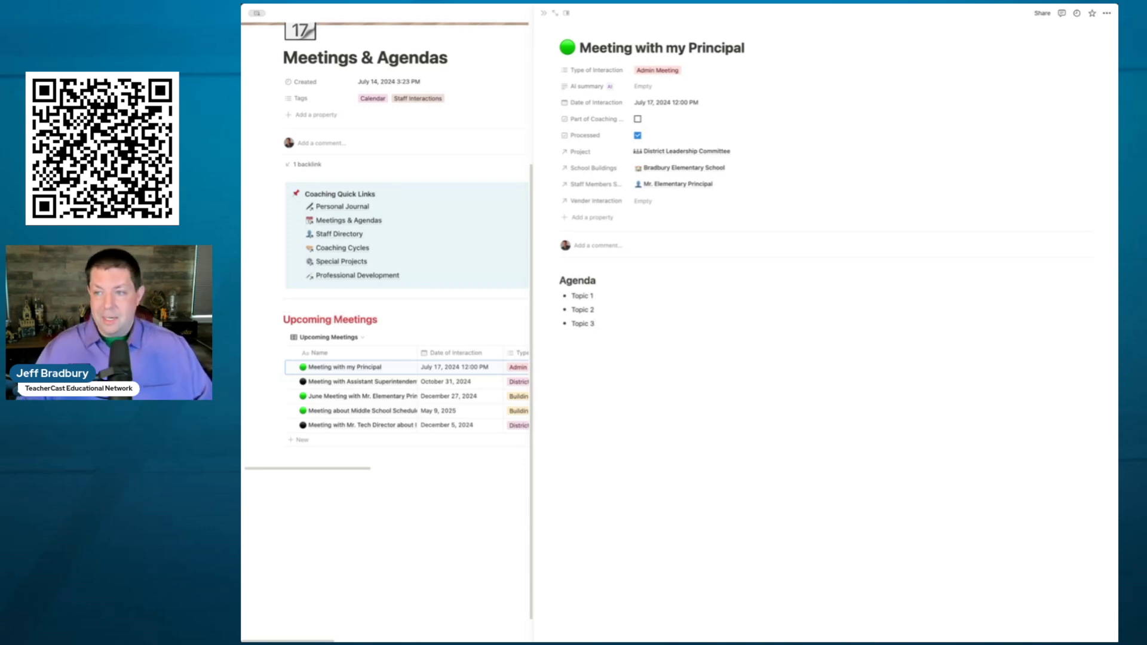
left_click(545, 15)
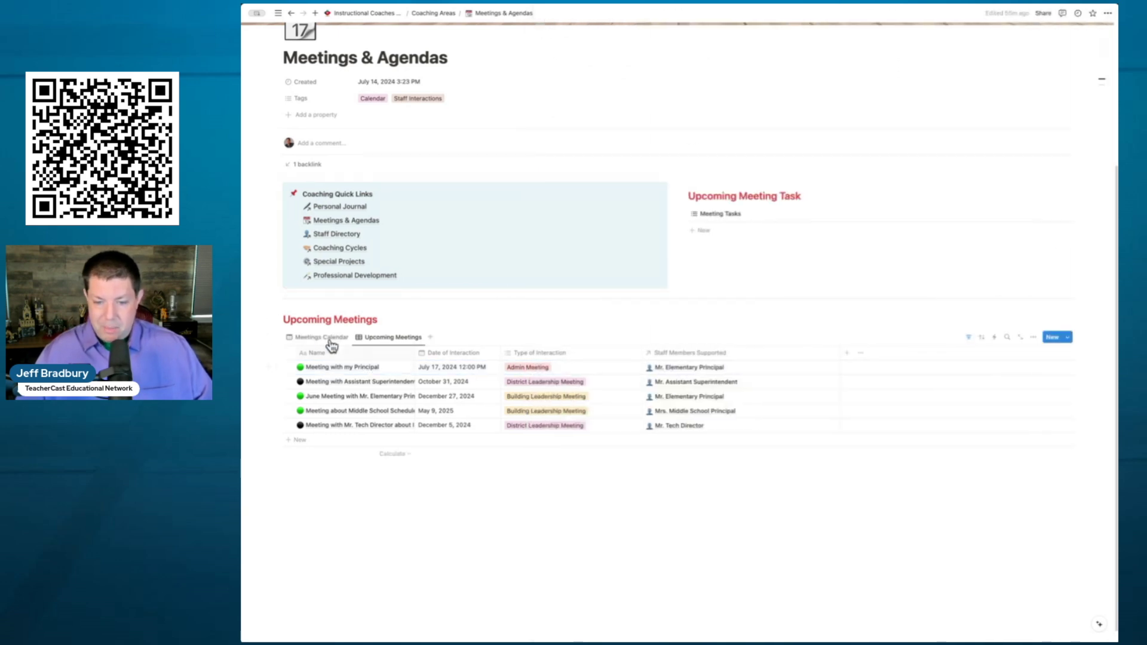
- Look up the principal meeting in the Meetings Calendar view and review its details and agenda
left_click(322, 338)
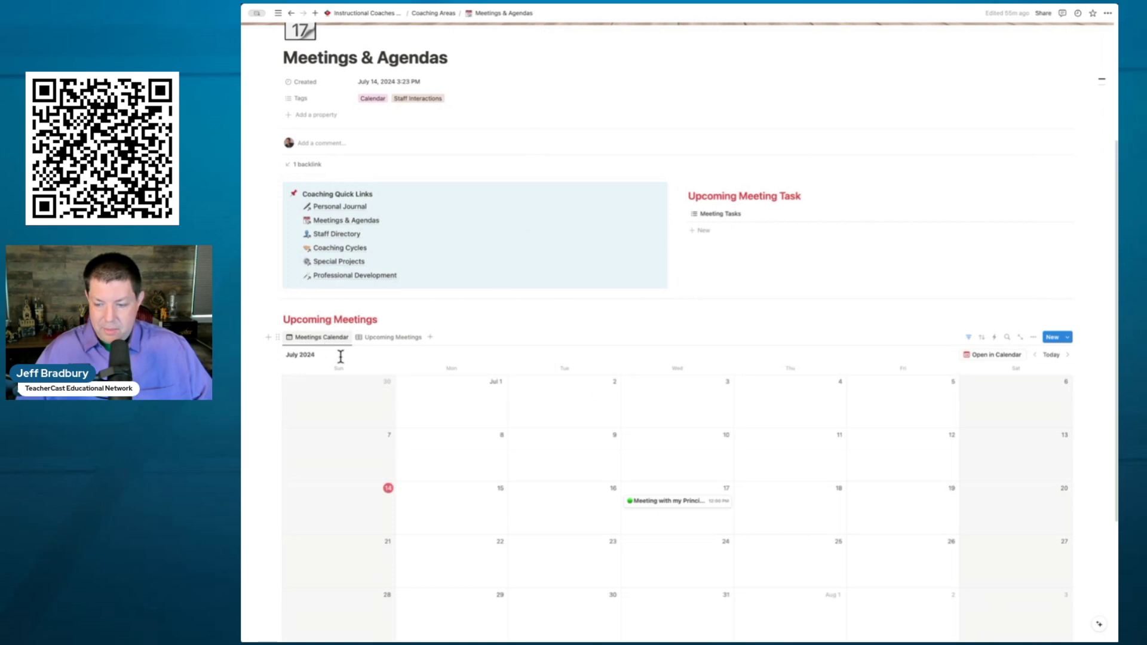
left_click(668, 509)
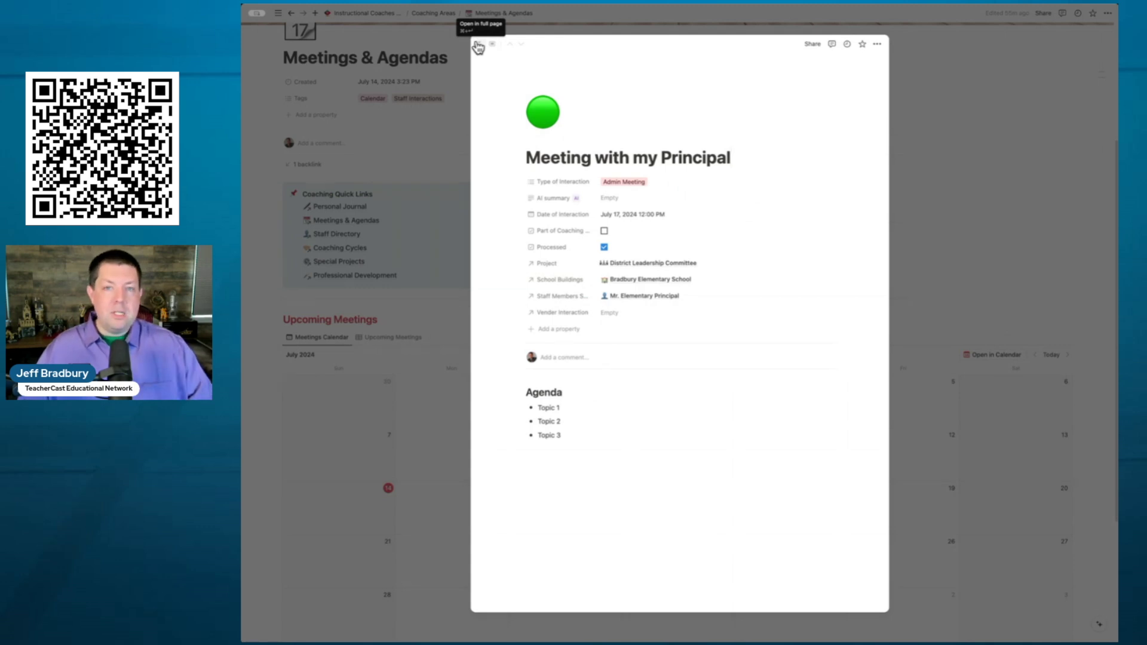
left_click(460, 170)
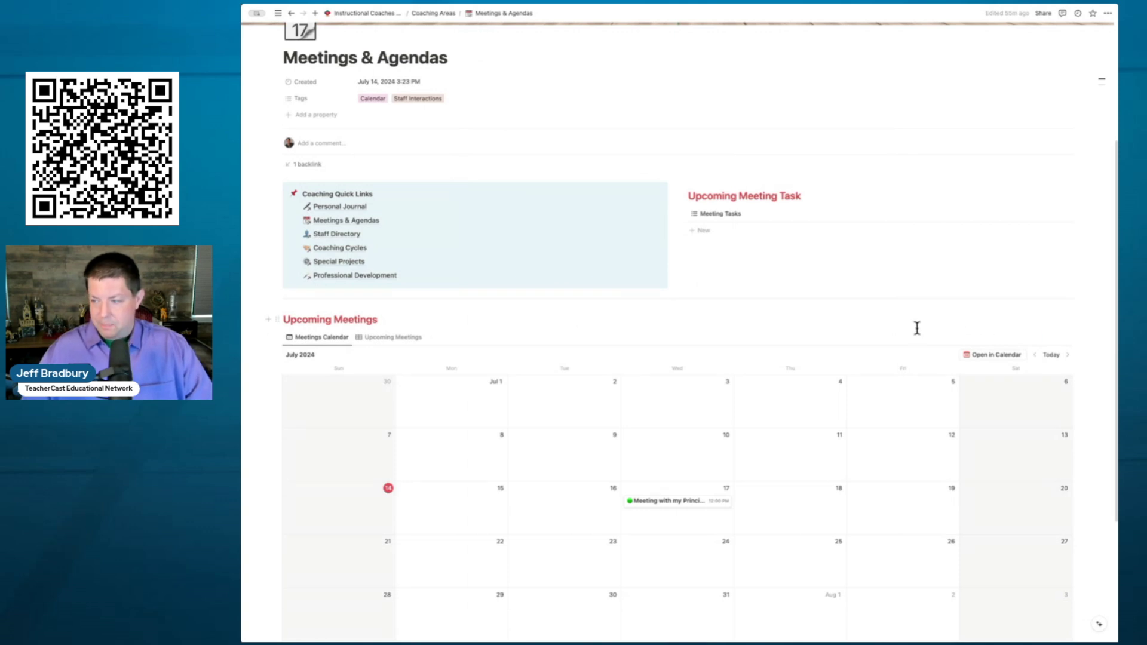
- Create another meeting from the 1:1 Coaching Meeting template and make 1:1 Coaching Meeting its only type of interaction
left_click(1055, 339)
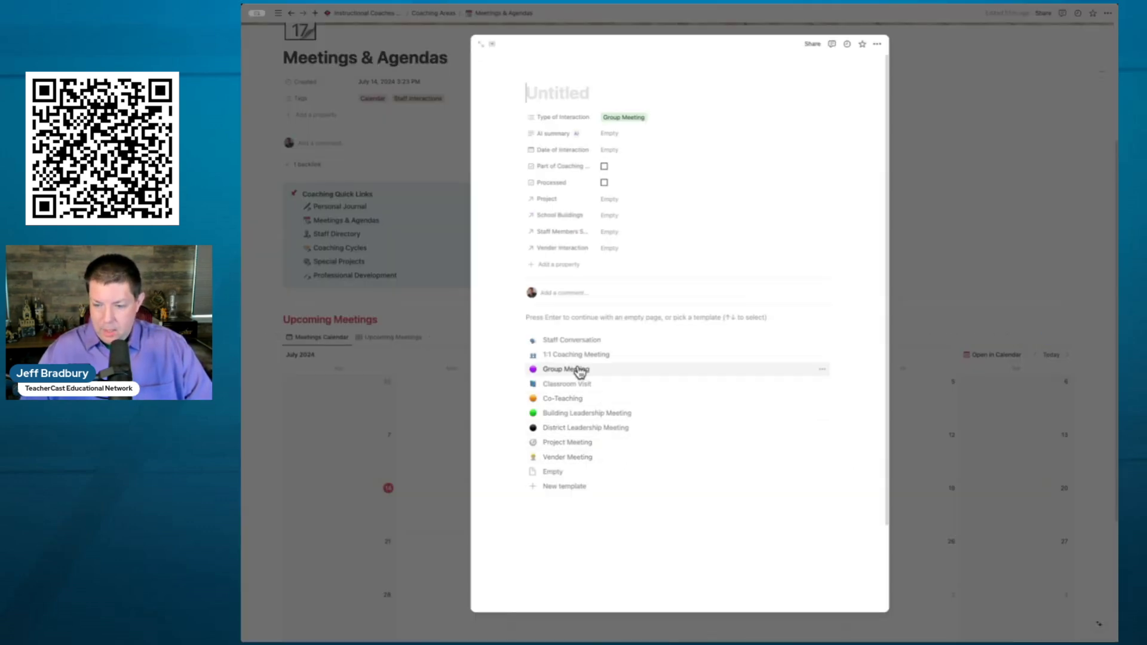
left_click(578, 355)
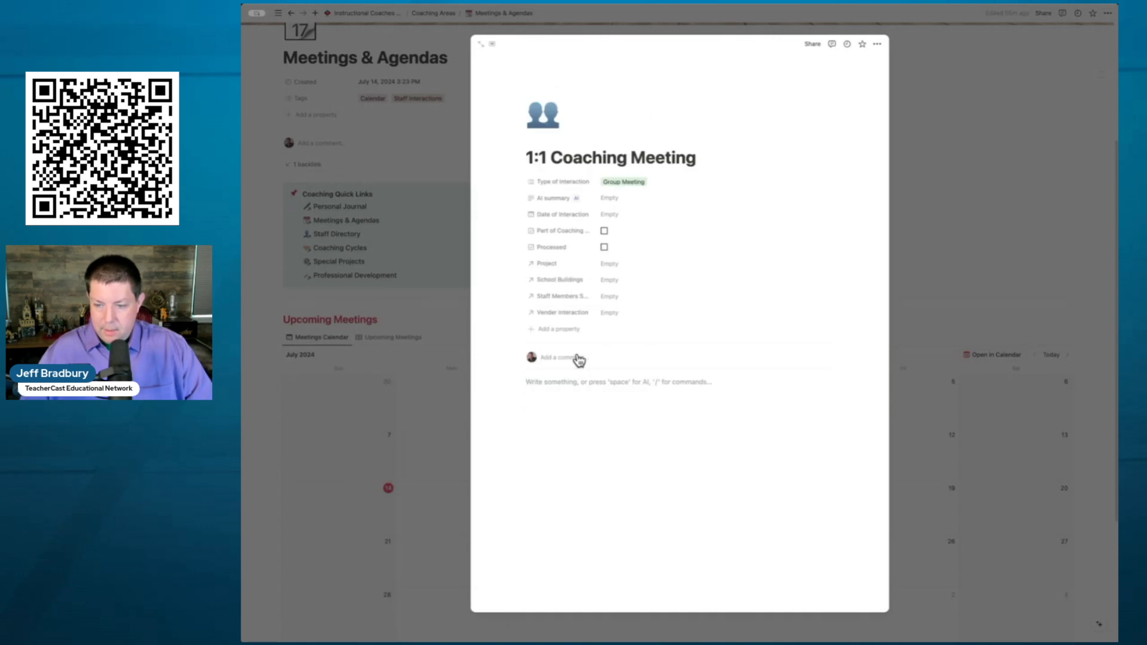
left_click(633, 183)
left_click(636, 216)
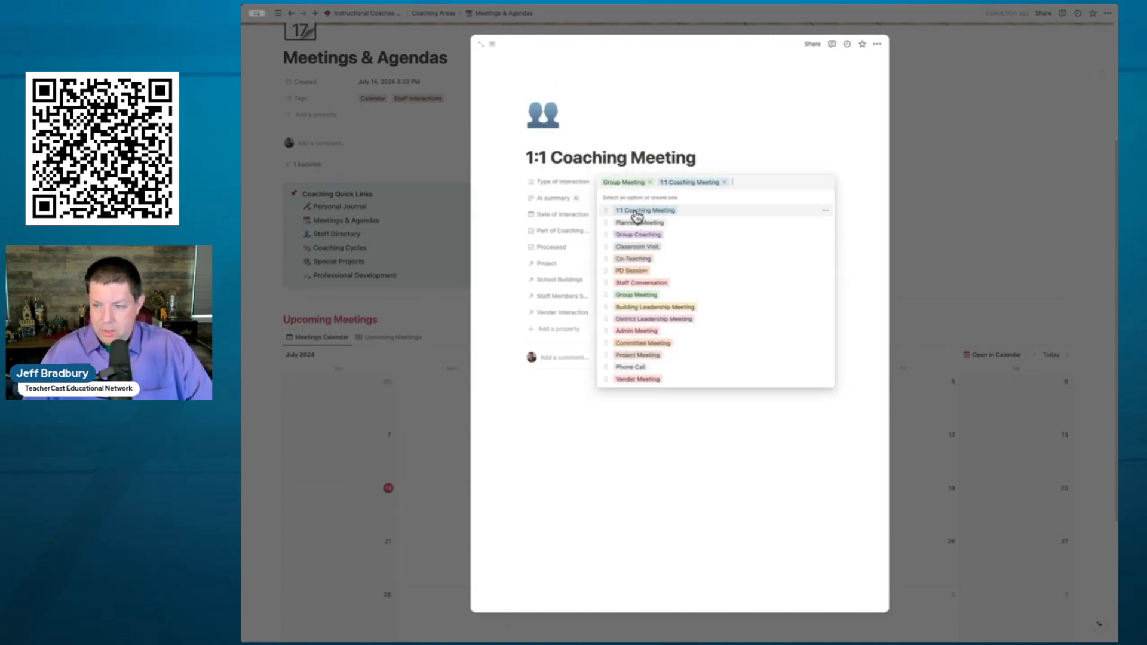
left_click(651, 183)
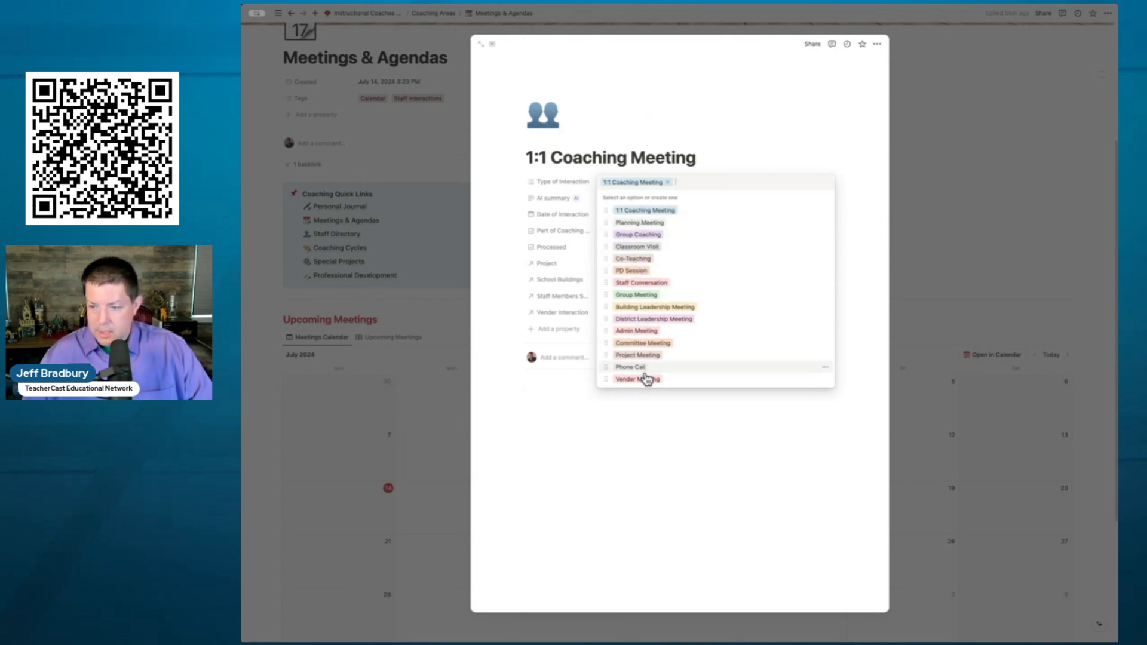
left_click(709, 153)
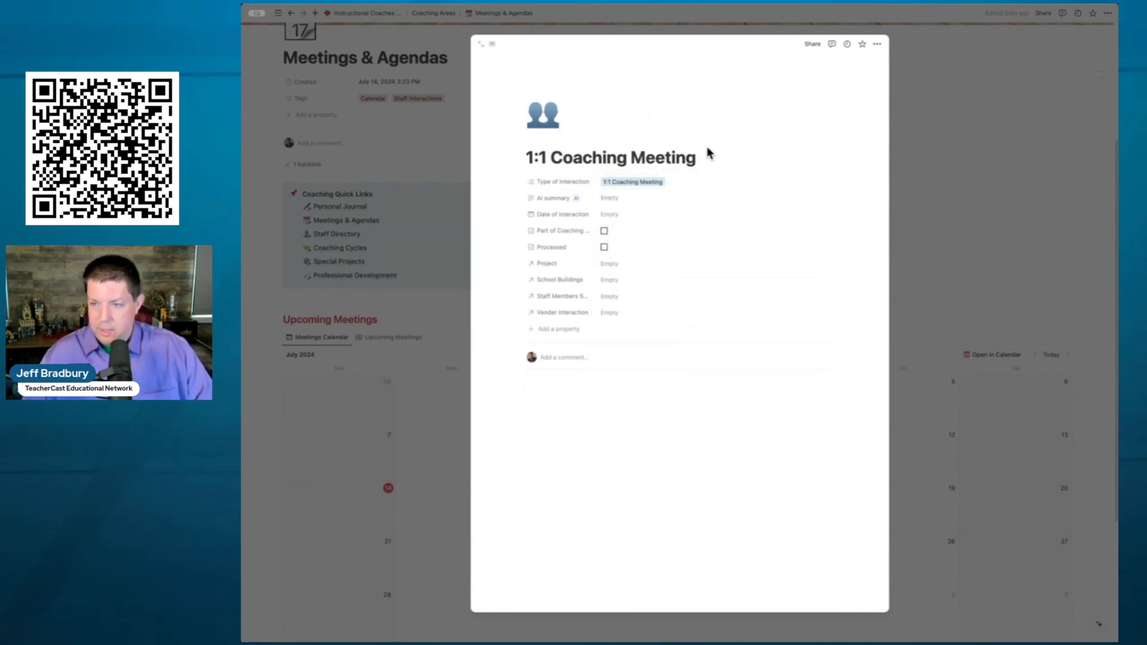
- Set the coaching meeting's date of interaction to July 18, 2024 at 2:00 PM
left_click(622, 217)
left_click(668, 305)
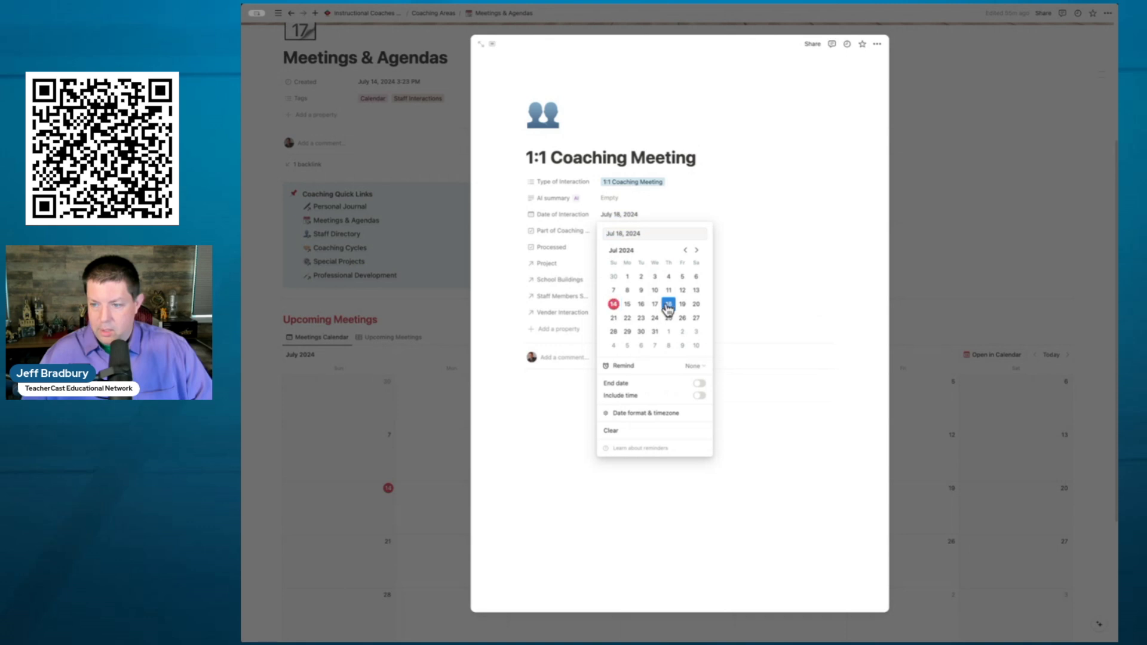
left_click(699, 397)
left_click(663, 233)
key("BackSpace")
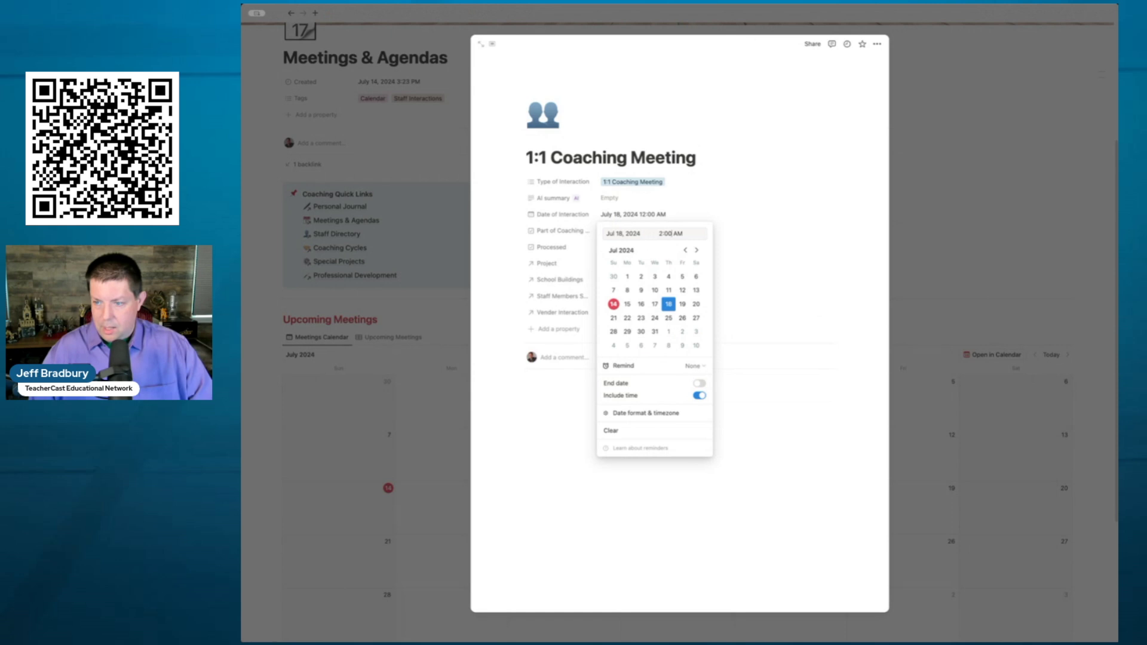
double_click(677, 234)
type("PM")
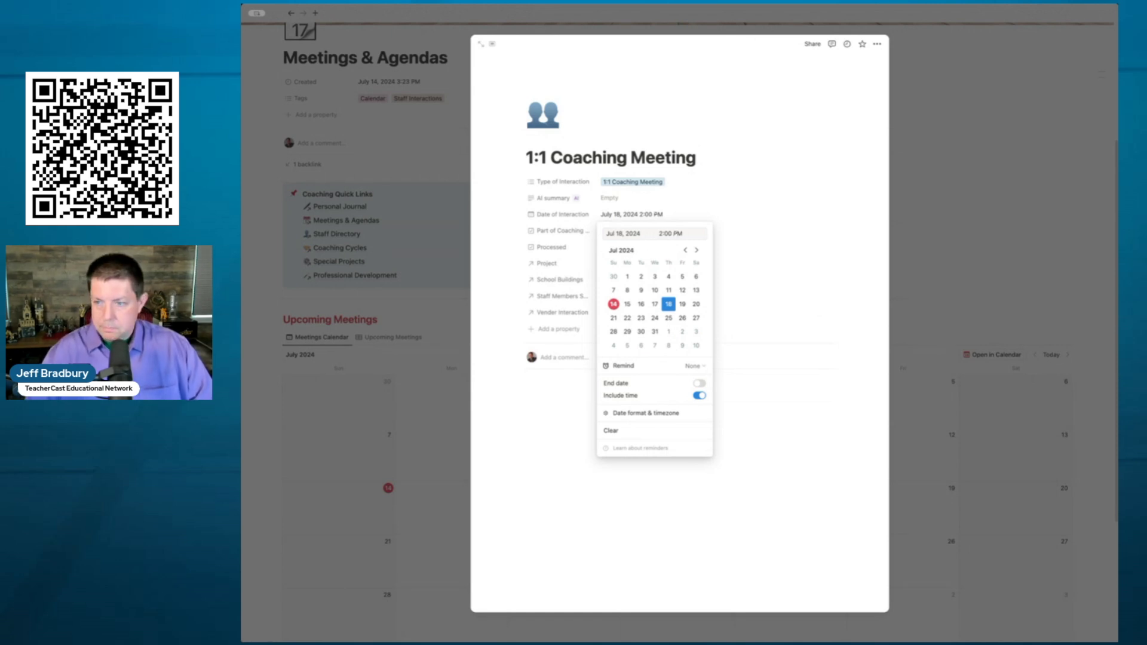
left_click(755, 199)
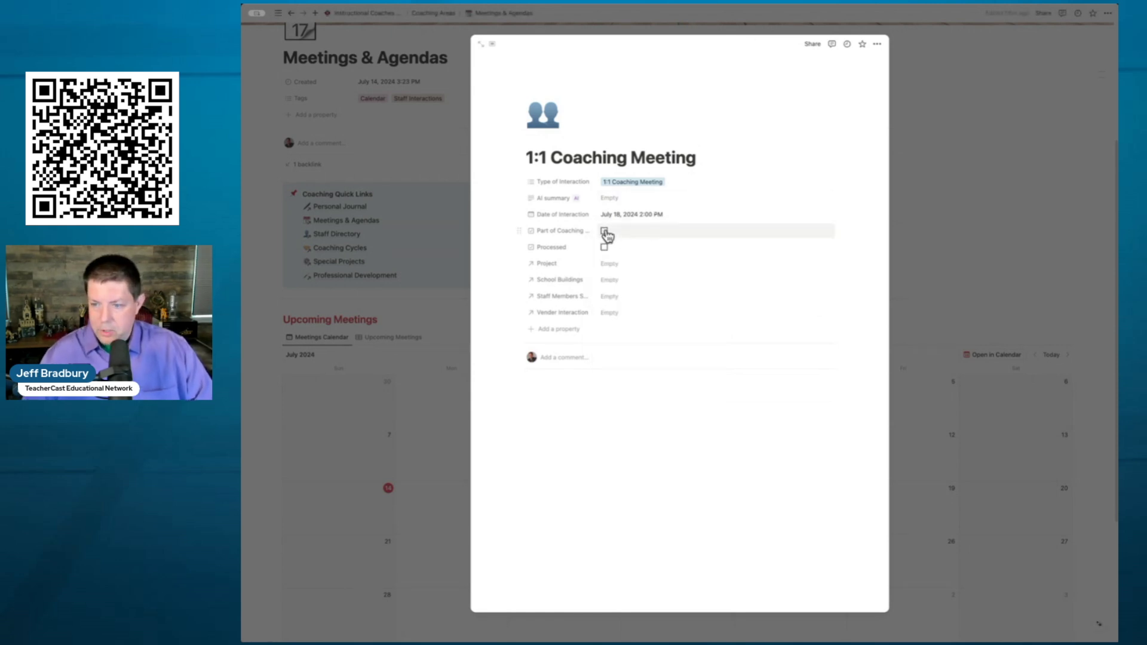
- Mark the meeting as part of a coaching cycle and processed, and link it to the Coaching Cycle project
left_click(605, 233)
left_click(604, 248)
left_click(615, 265)
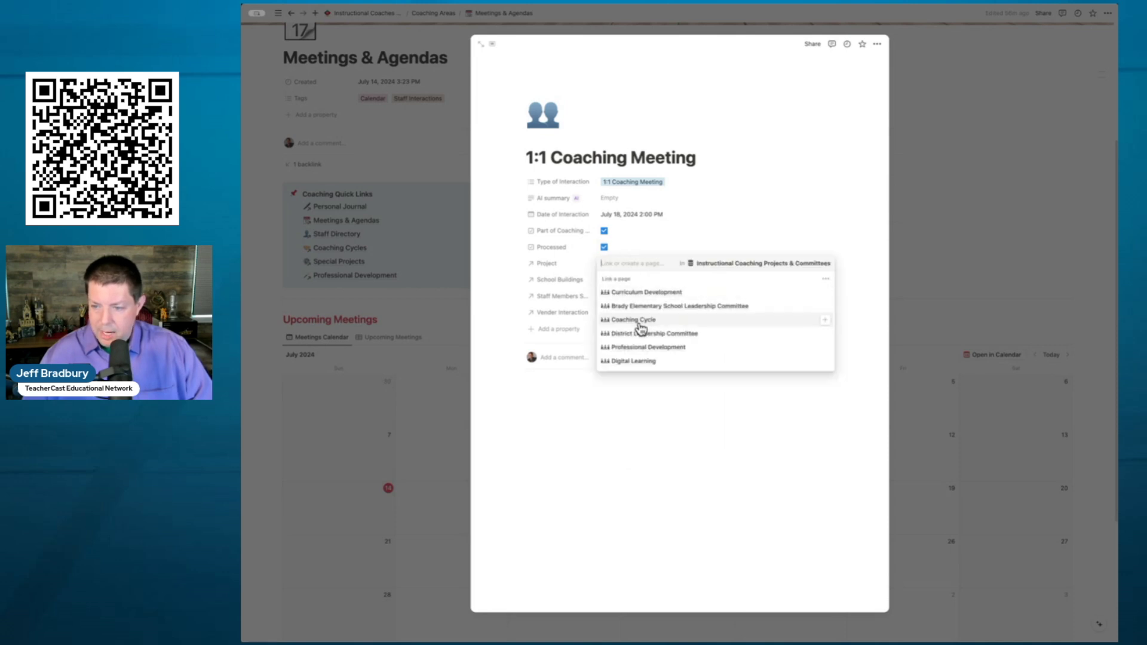
left_click(641, 325)
left_click(687, 243)
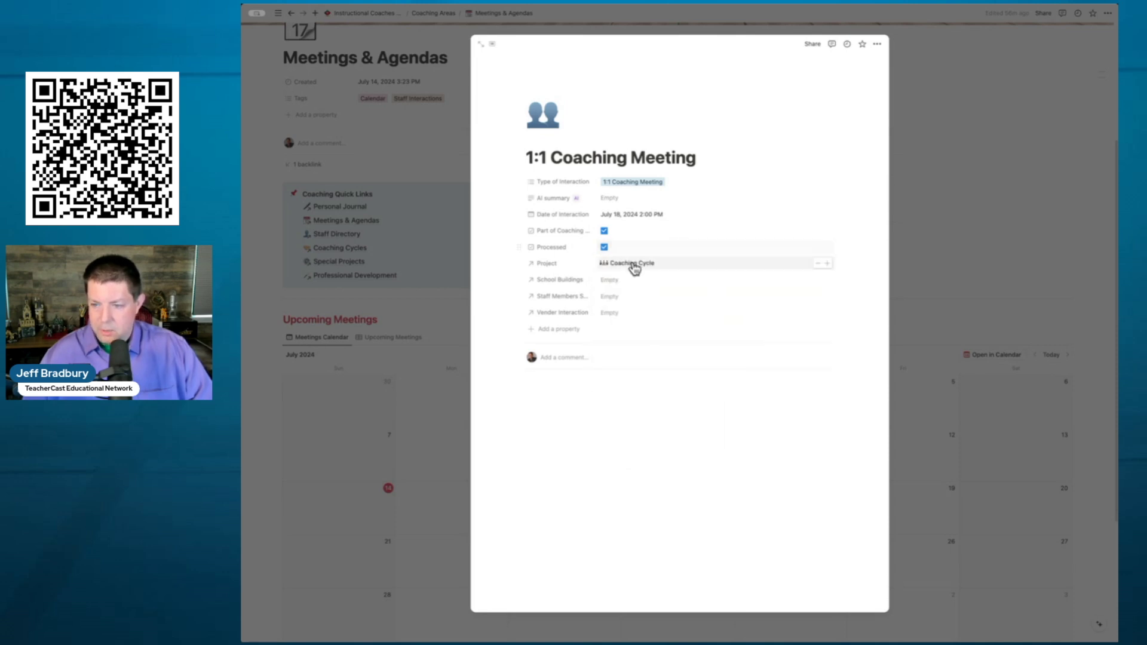
- Link the coaching meeting to Bradbury Elementary School and to the first staff member offered in the Staff Members directory
left_click(611, 281)
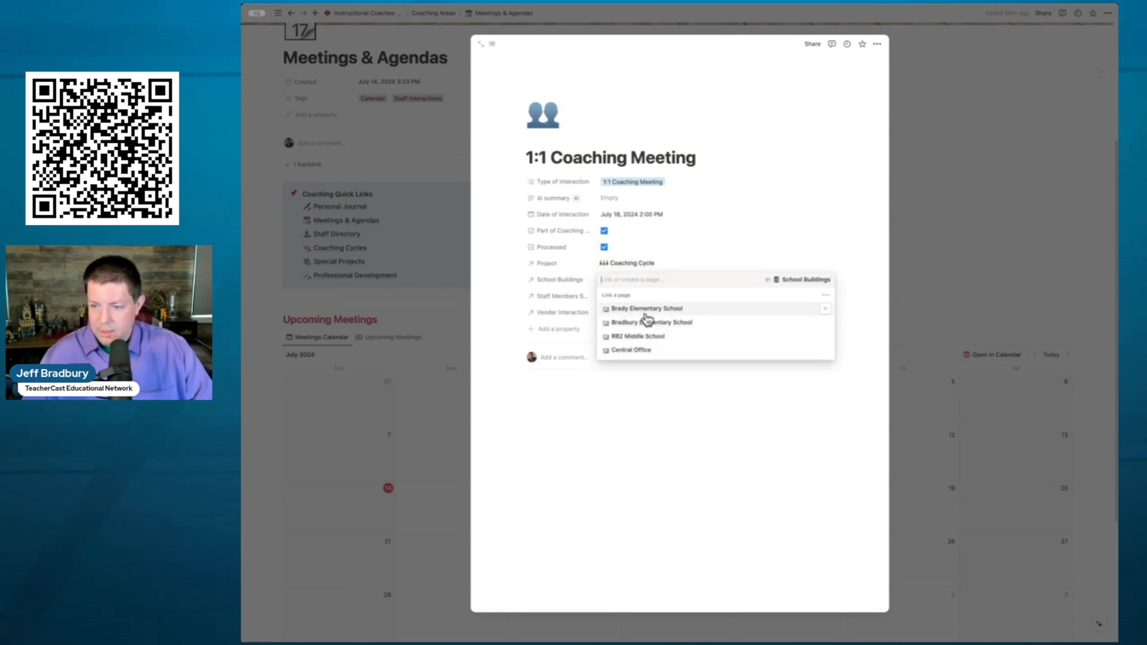
left_click(646, 323)
left_click(686, 249)
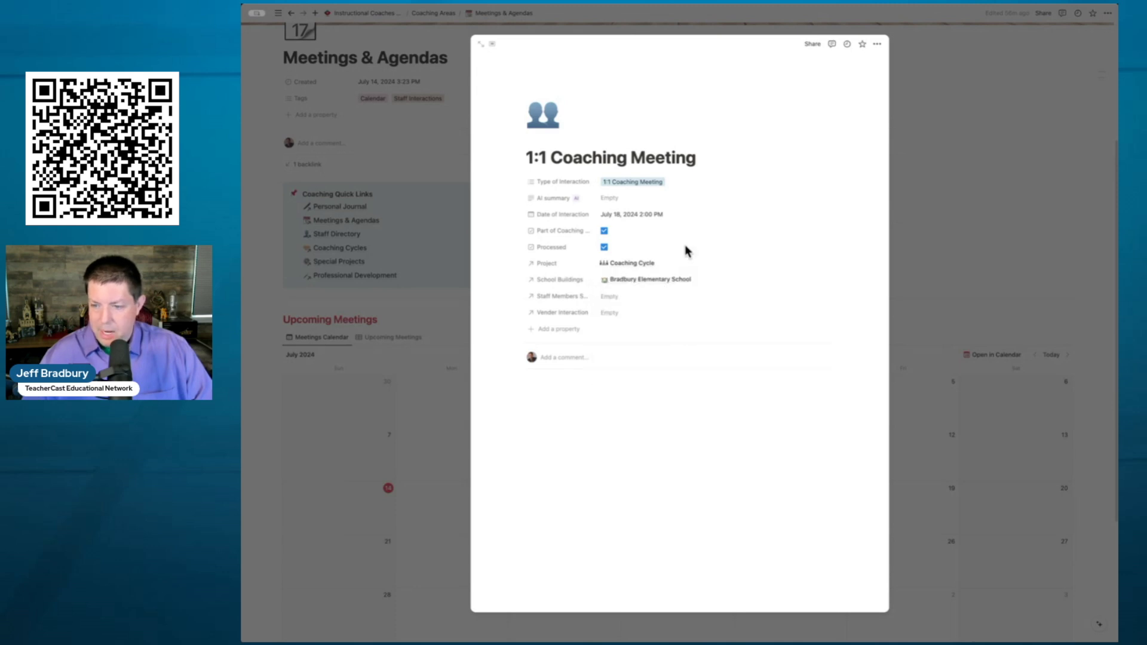
left_click(626, 302)
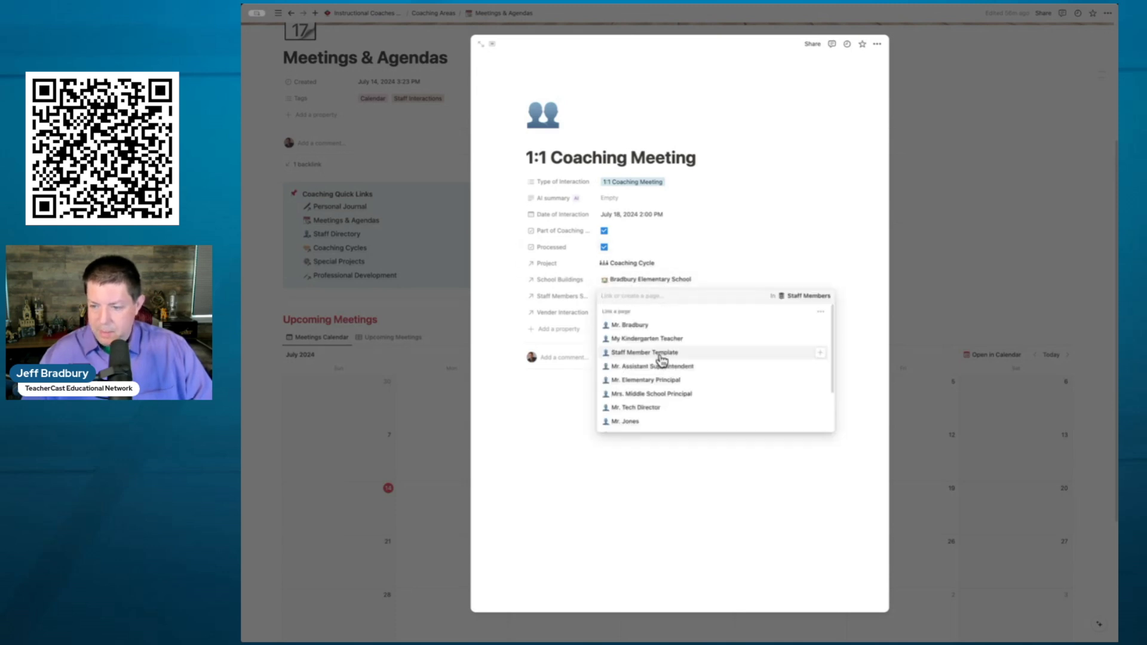
left_click(628, 325)
left_click(707, 274)
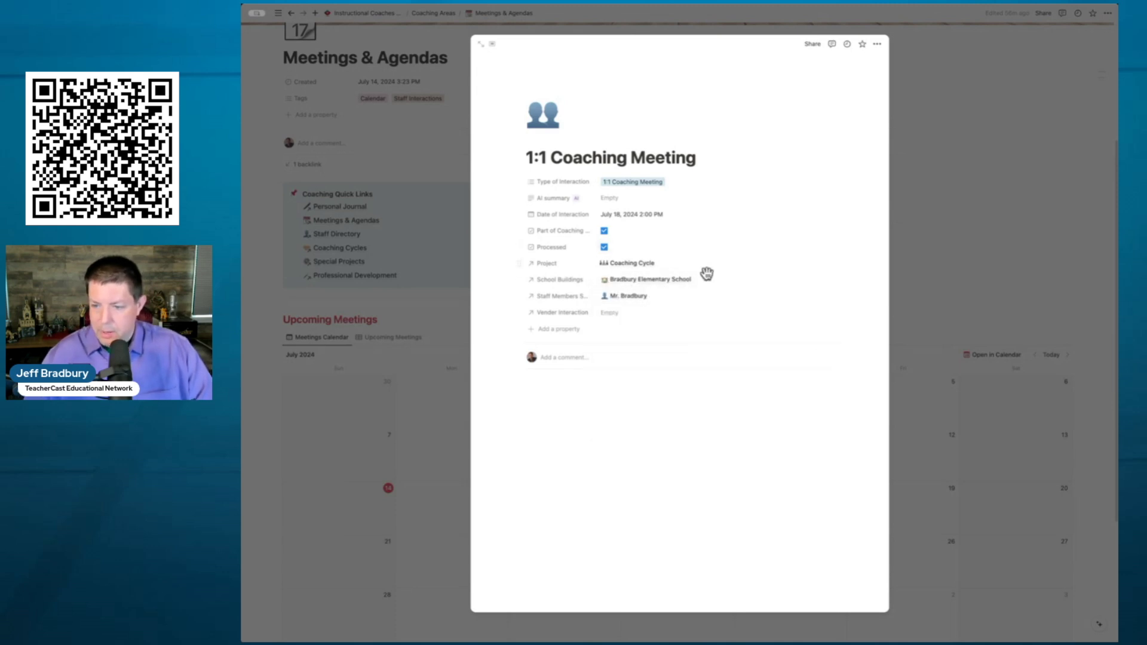
- Write the lines Agenda, Topics and Items in the body of the coaching meeting
left_click(567, 386)
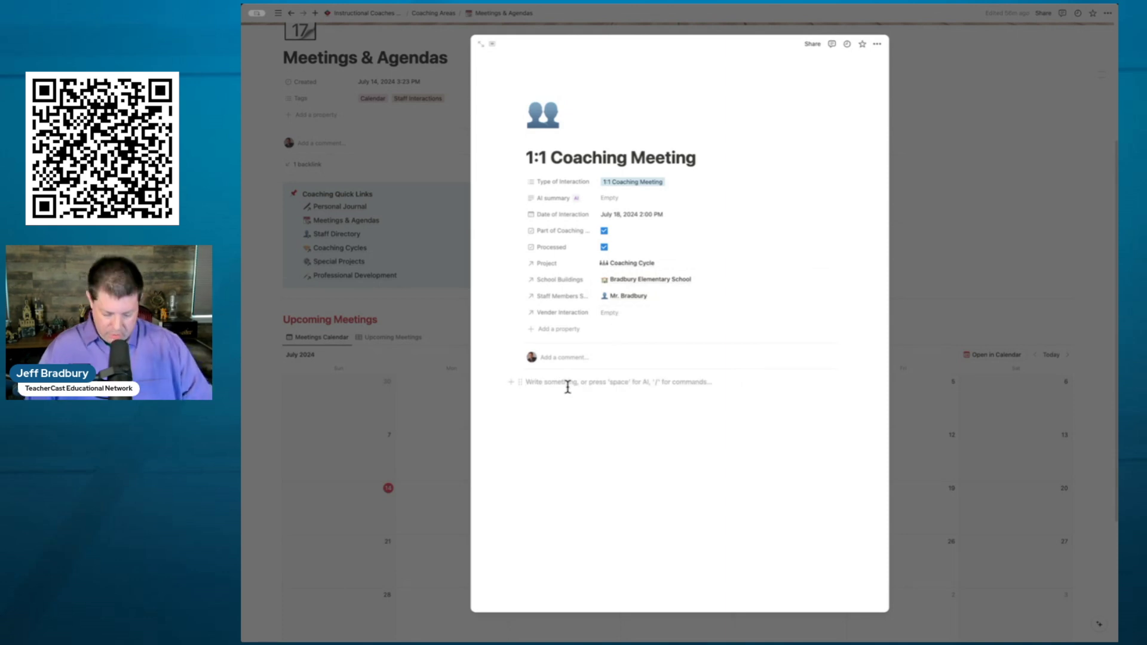
type("Agenda")
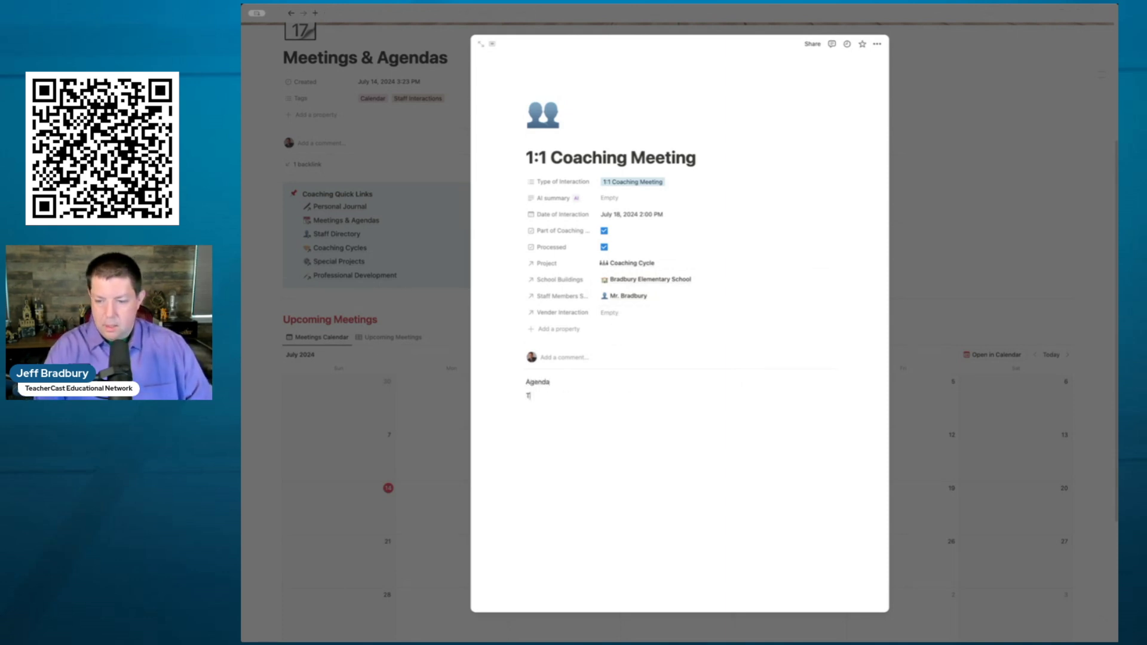
key("Return")
type("Items")
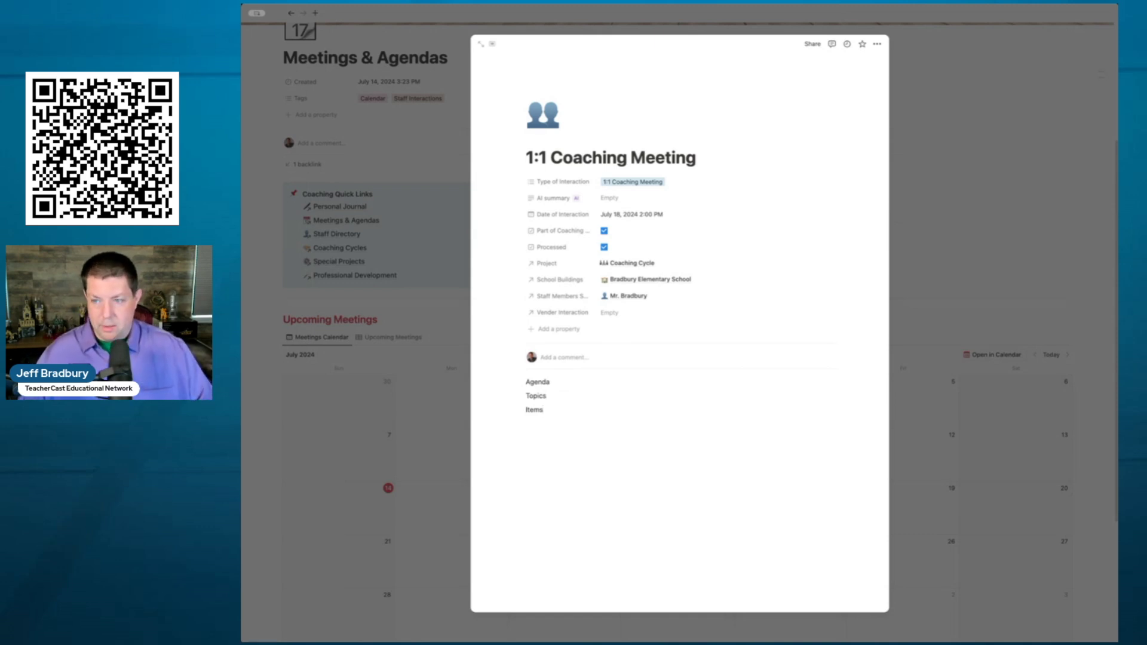
- Retitle the meeting as "Coaching Cycle Meeting with" followed by the linked staff member's name
double_click(531, 157)
left_click_drag(531, 157, 694, 163)
type("Coaching Cycel")
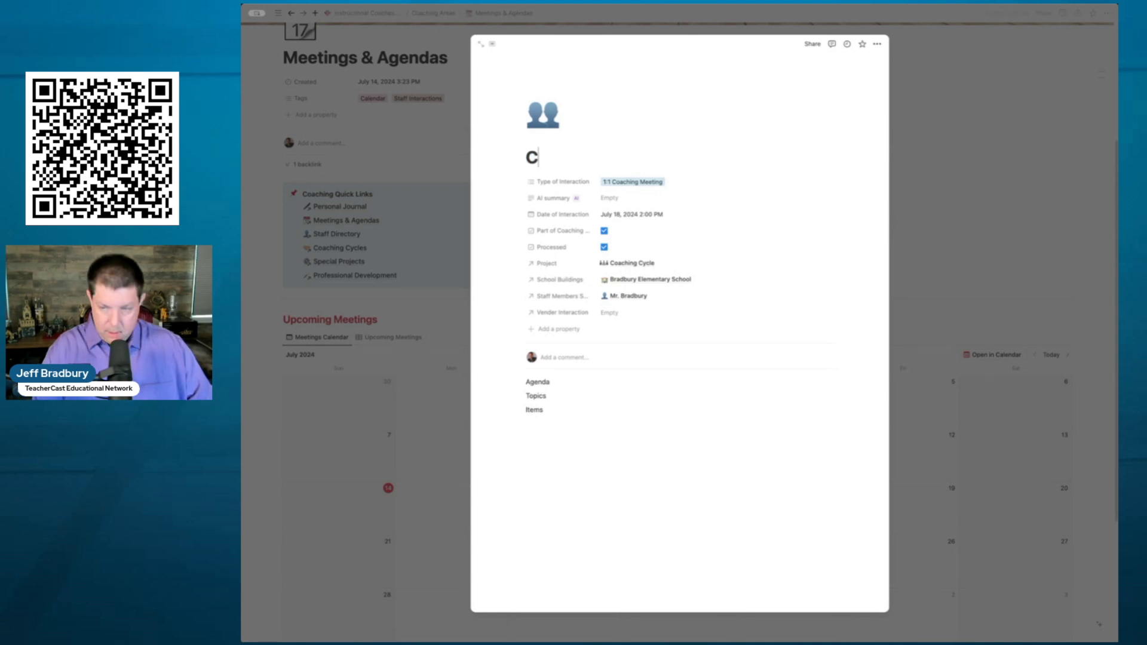
key("BackSpace")
key("BackSpace")
type("le")
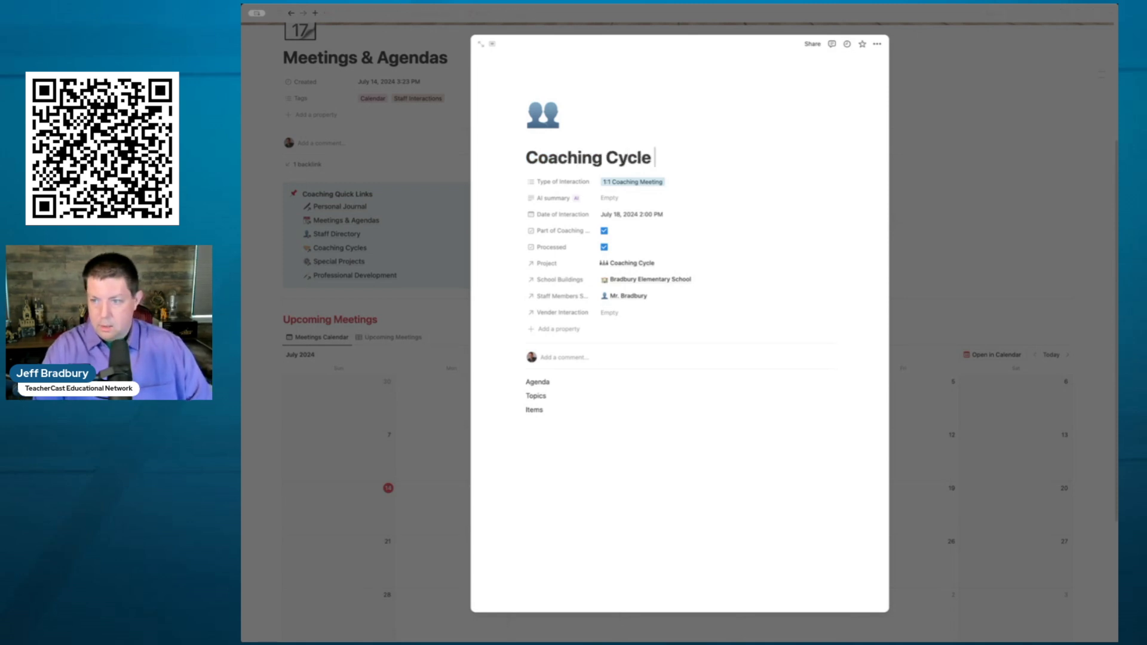
type(" Meewting")
key("BackSpace")
key("BackSpace")
key("BackSpace")
key("BackSpace")
key("BackSpace")
type("tin")
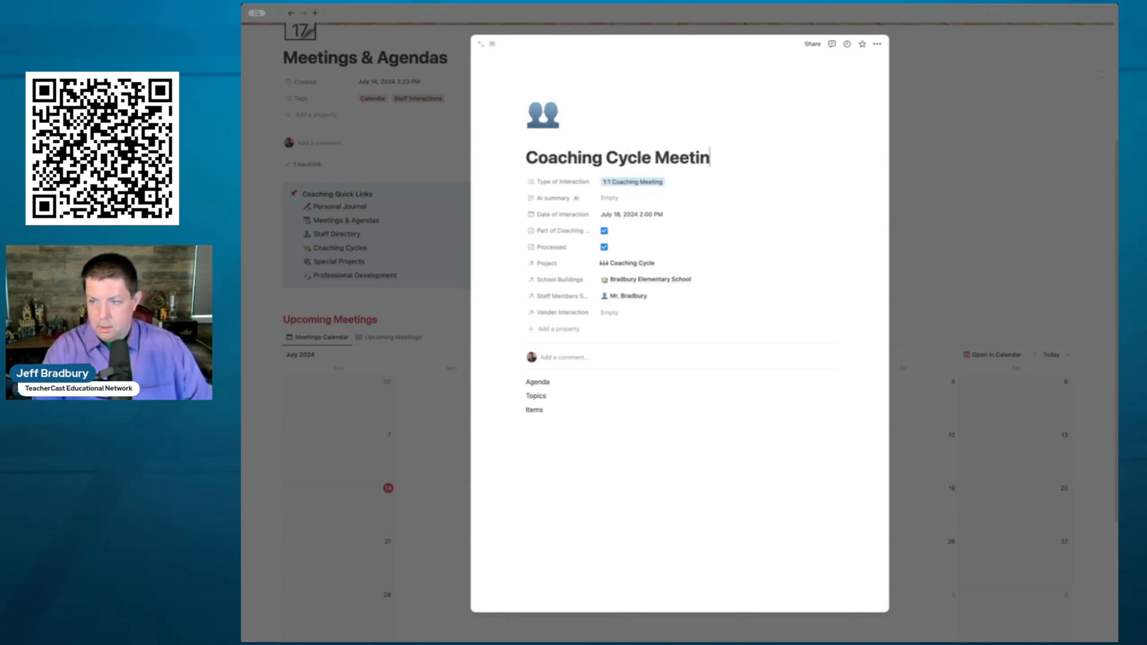
type("g with Mr. Bradbury")
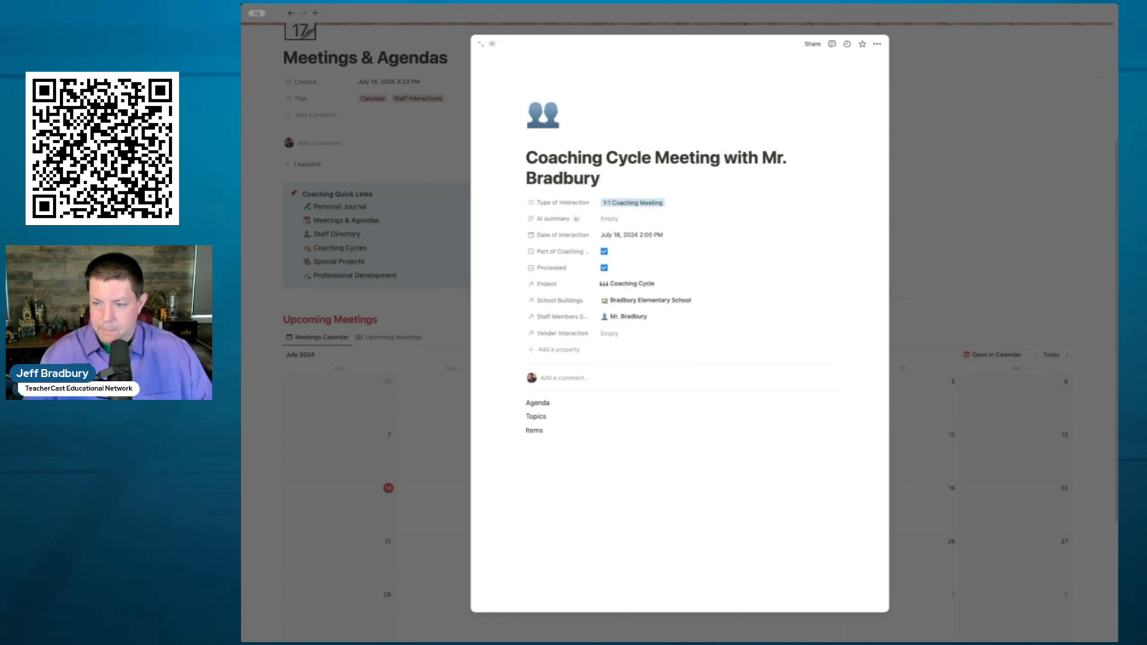
left_click(589, 476)
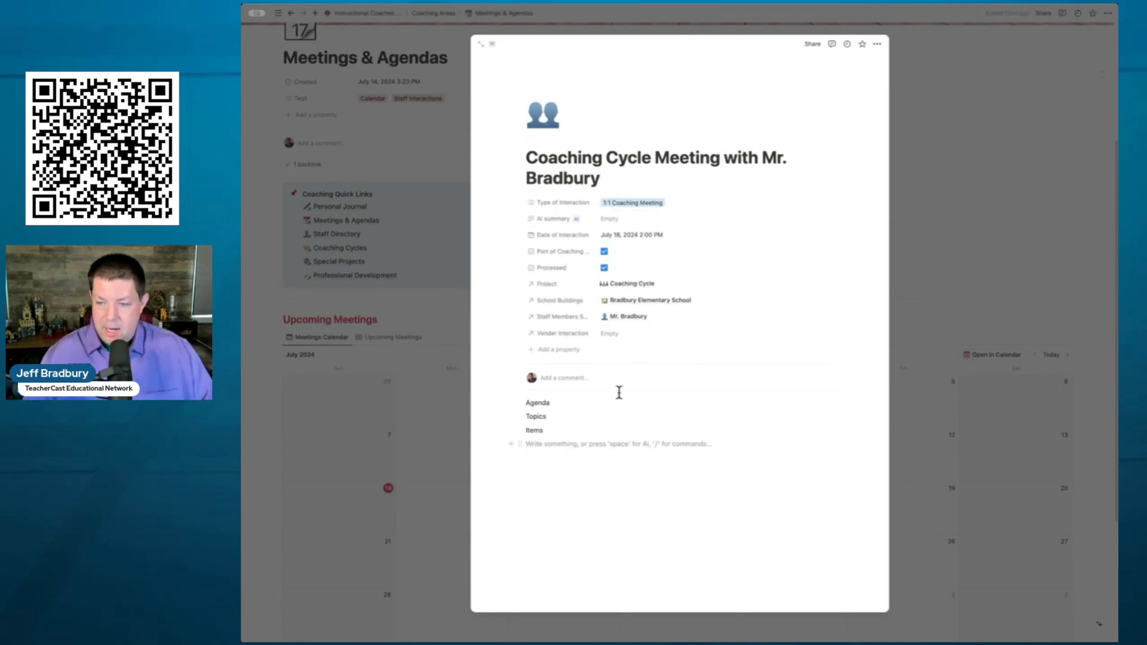
- Open the linked staff member's record and compare its Staff Interactions in the Coaching Cycles and All views, closing the record when done
left_click(640, 323)
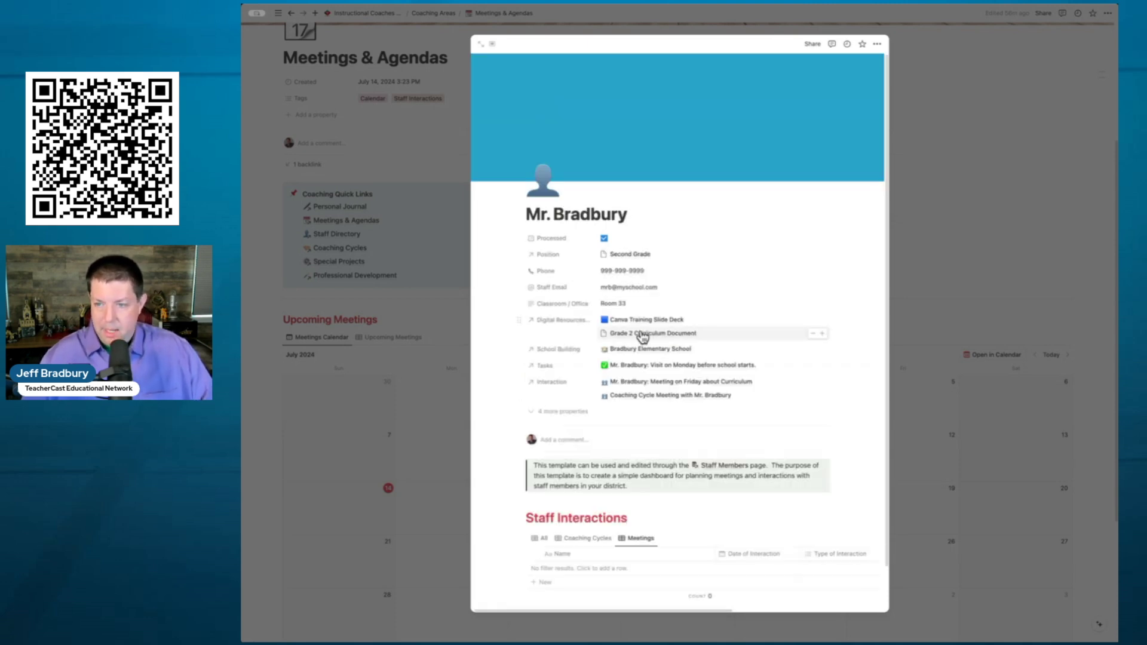
scroll(619, 400, "down", 1)
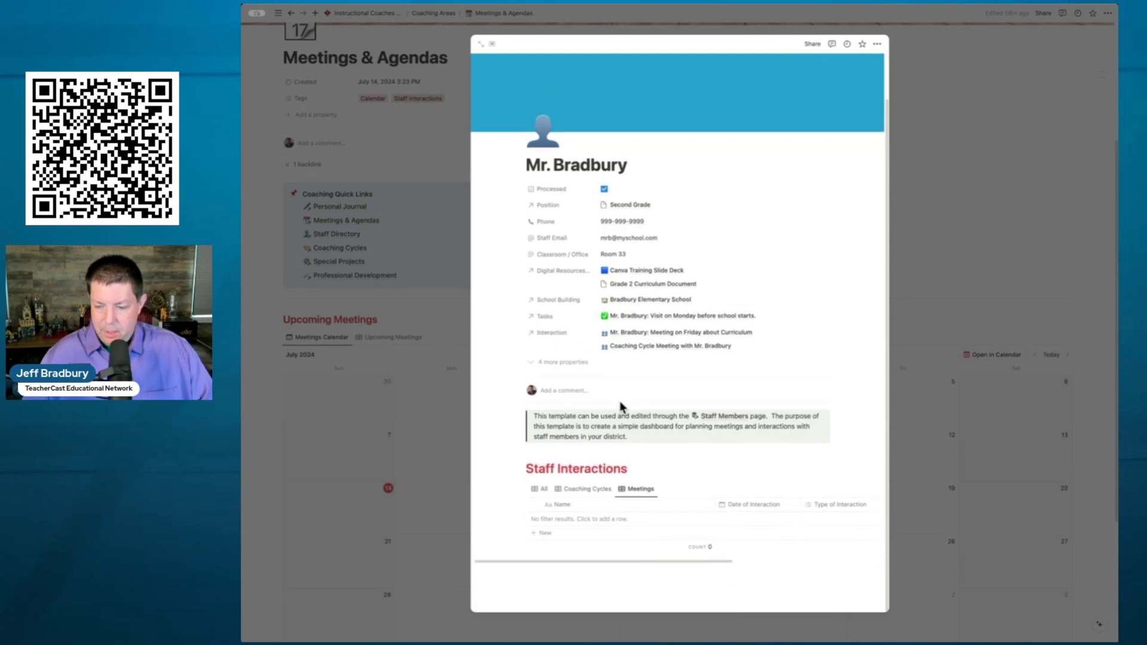
left_click(587, 495)
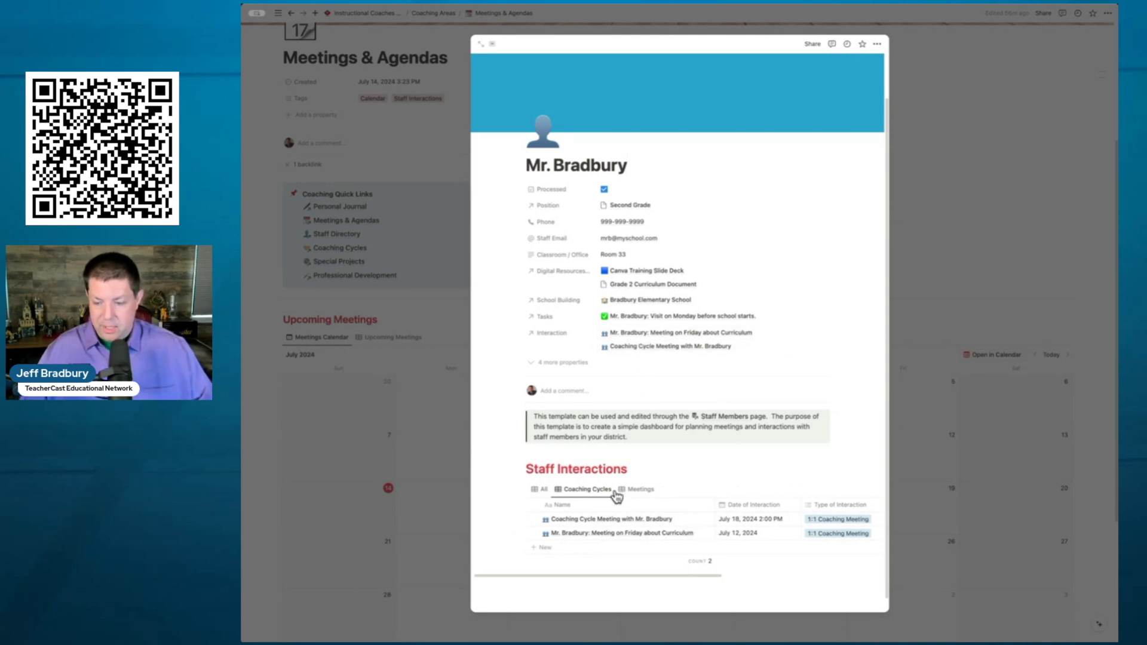
left_click(545, 490)
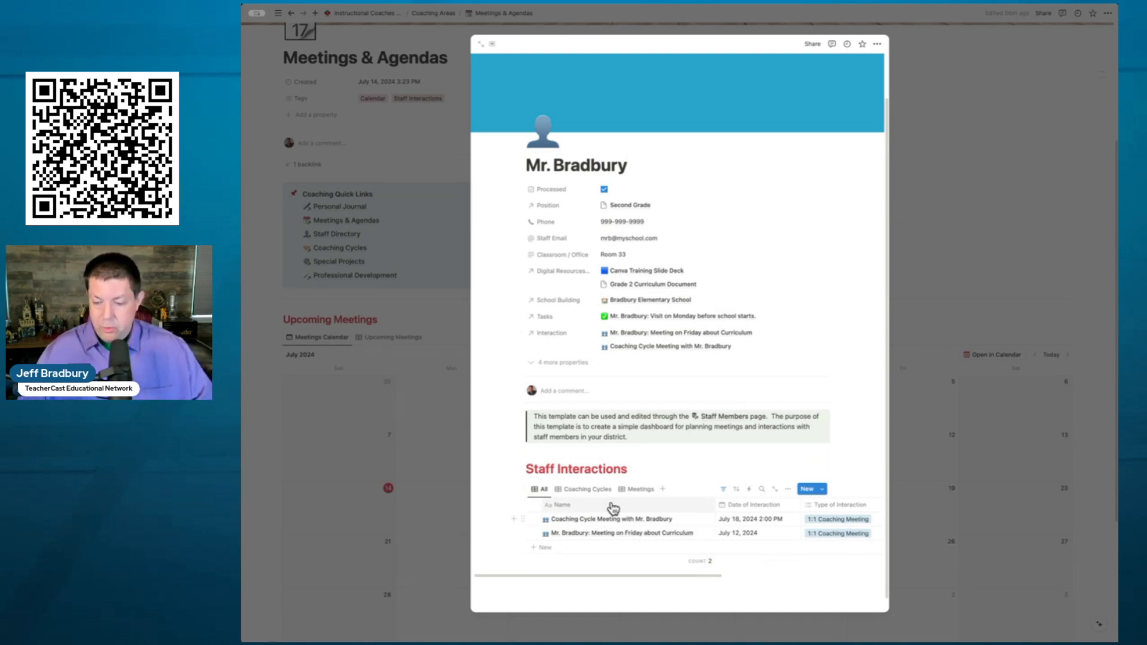
left_click(588, 489)
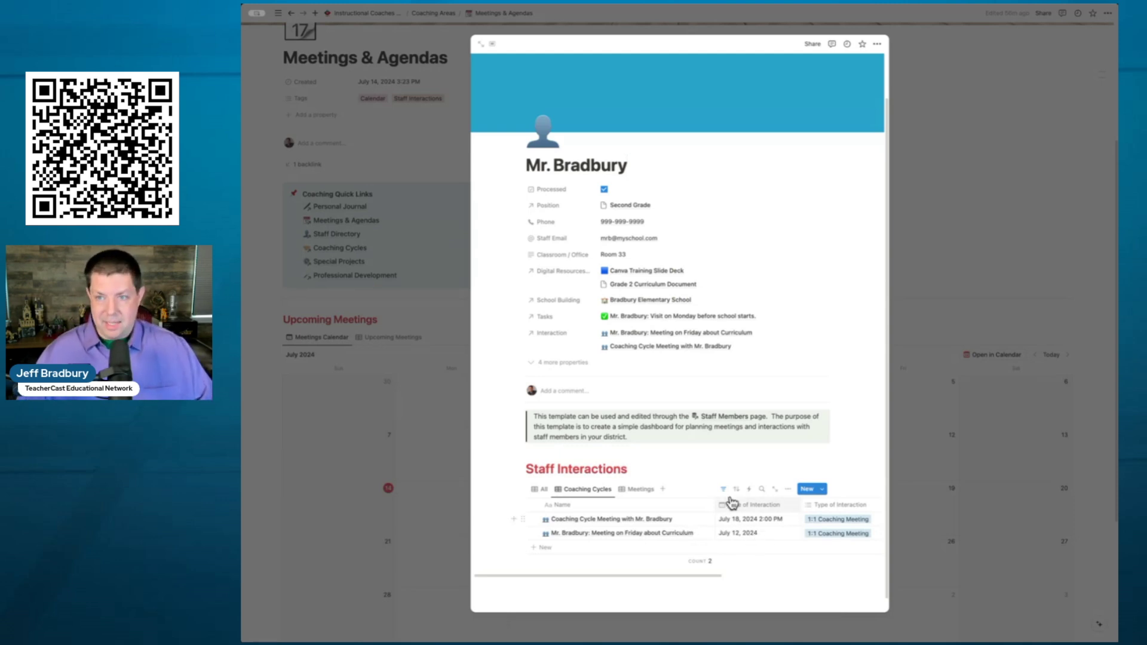
left_click(441, 316)
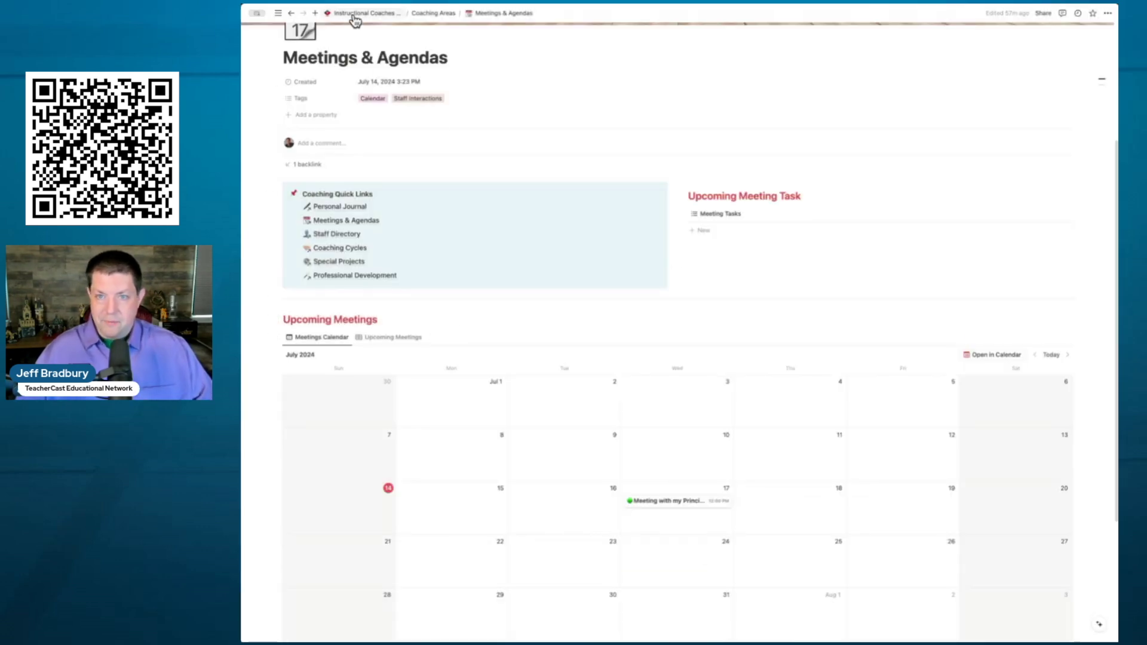
- Go to the Coaching Cycles area from the dashboard and examine the Staff Interactions in the Full Calendar and Coaching Meetings views
left_click(355, 15)
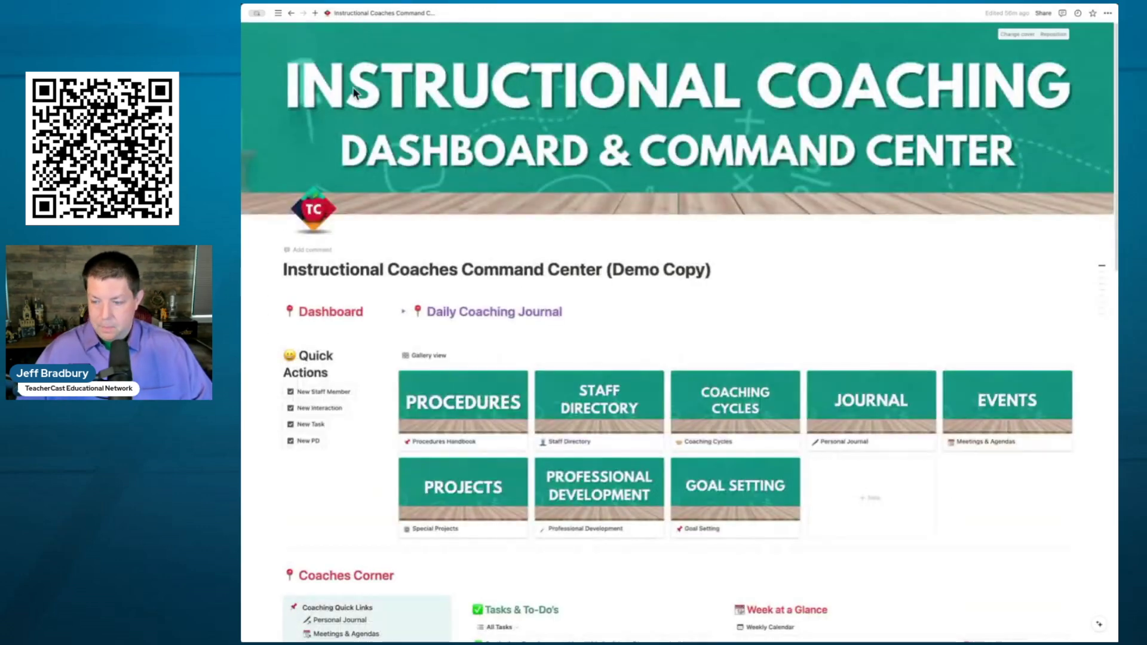
left_click(727, 404)
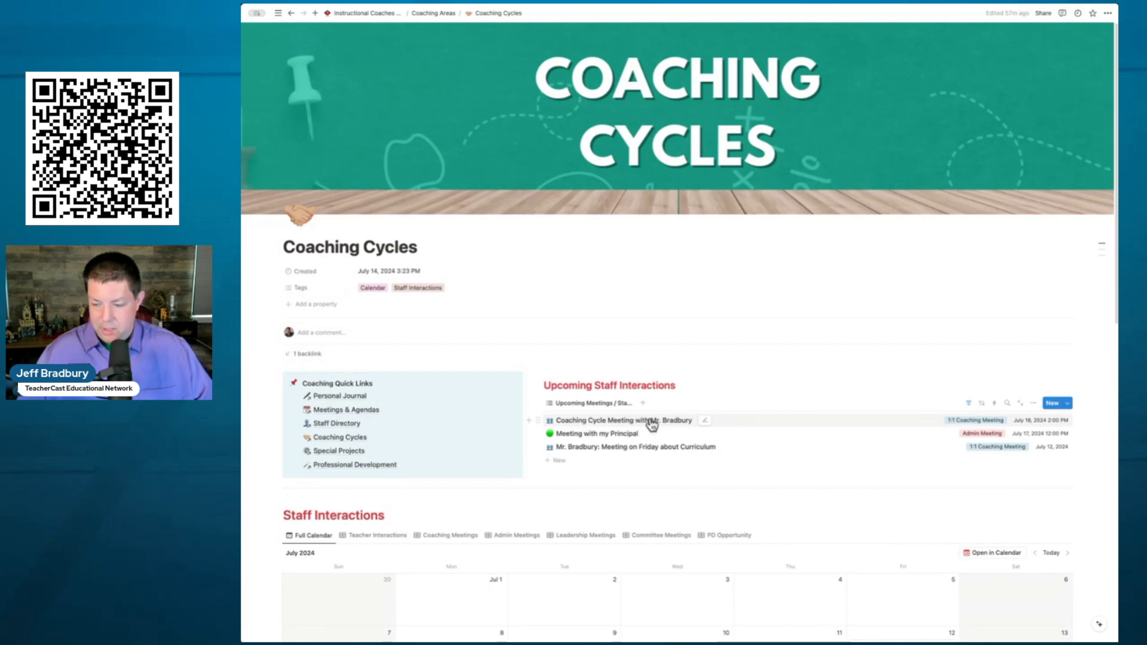
scroll(653, 423, "down", 6)
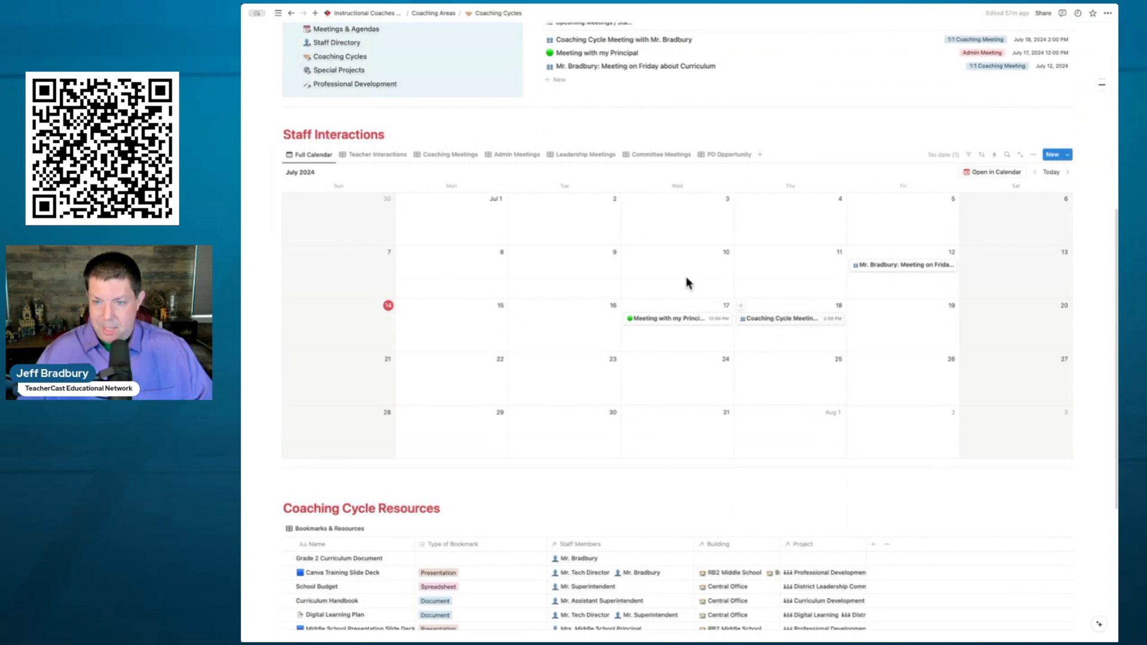
left_click(449, 157)
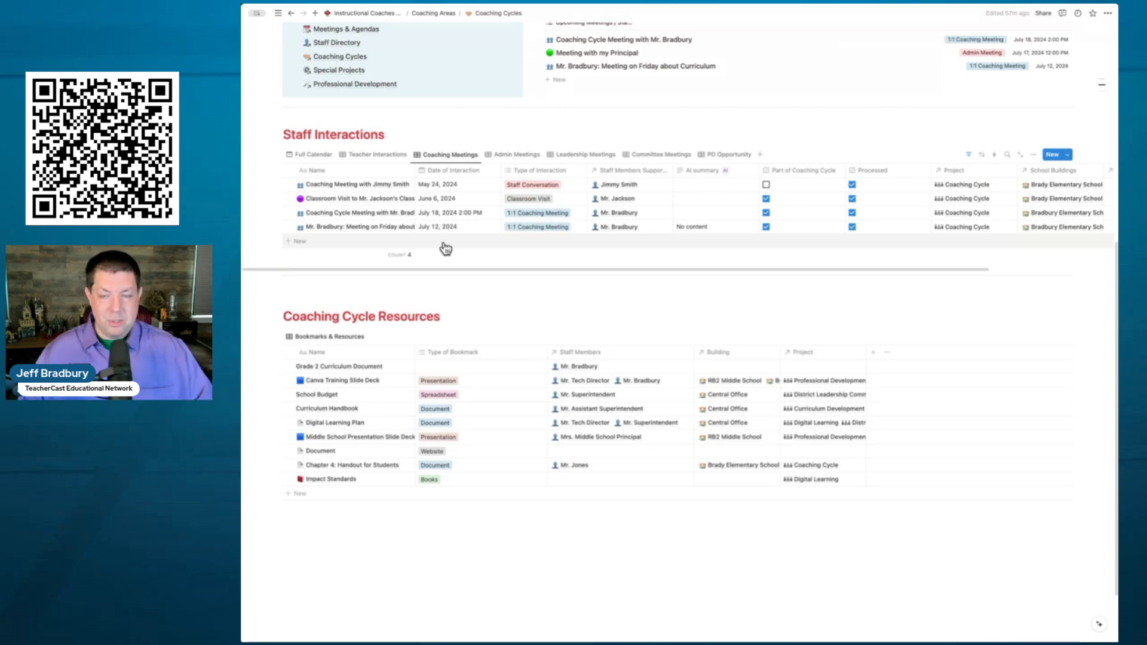
- On the Meetings & Agendas page, edit the 1:1 Coaching Meeting template to include the headings Agenda, Curricular Topics and Call to Action
left_click(368, 13)
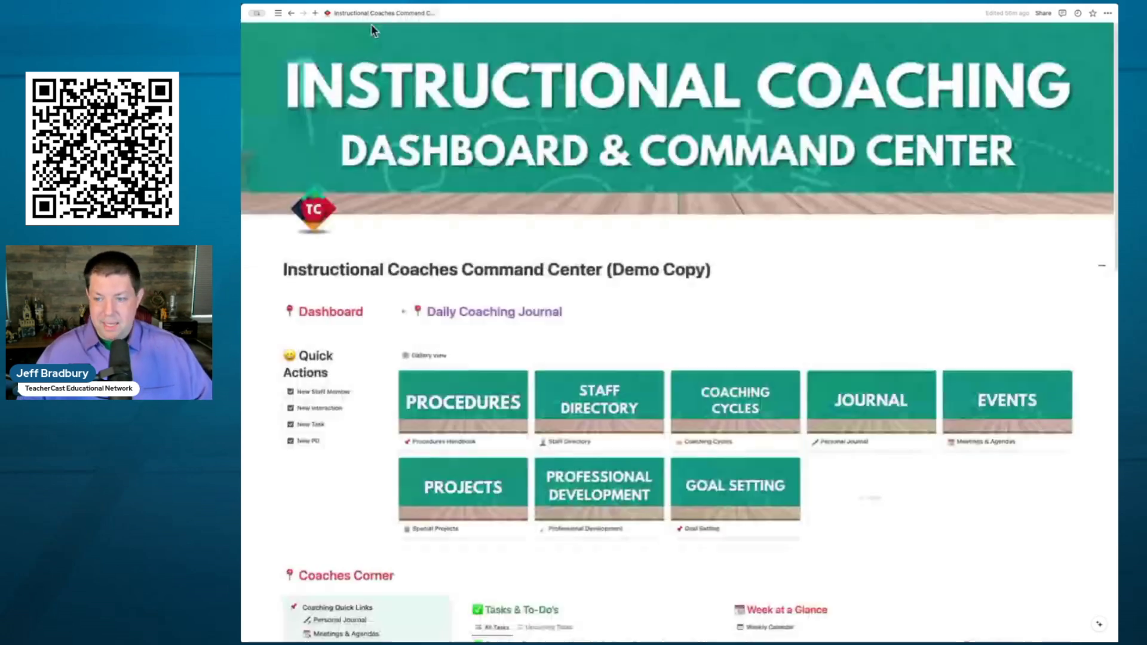
left_click(1000, 400)
scroll(942, 422, "down", 5)
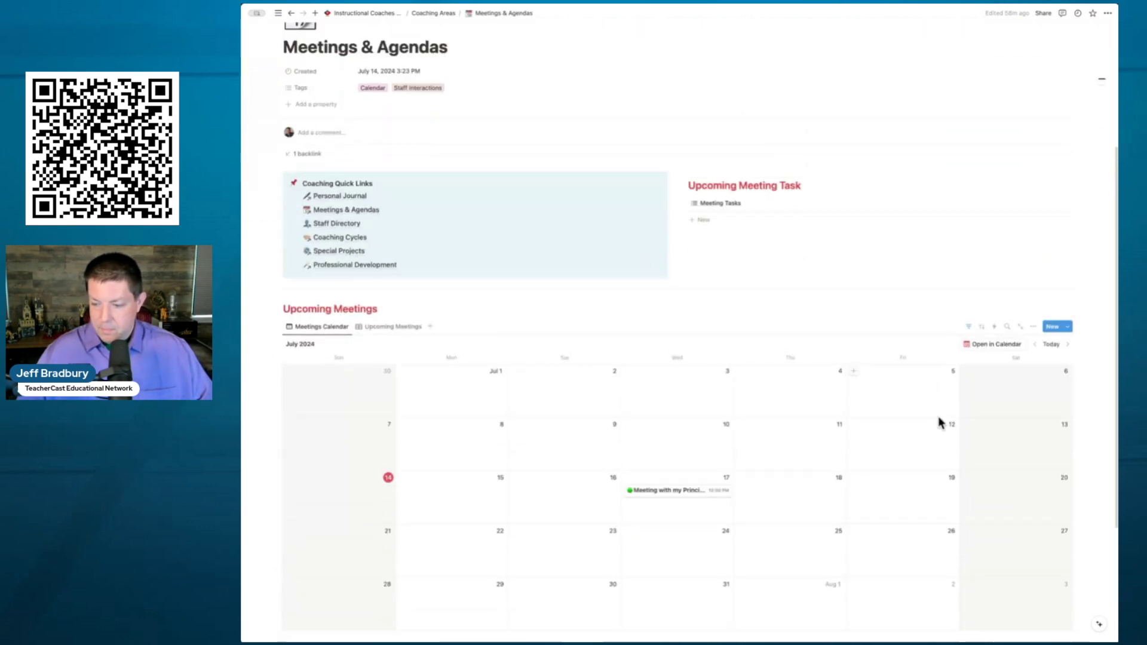
left_click(1067, 292)
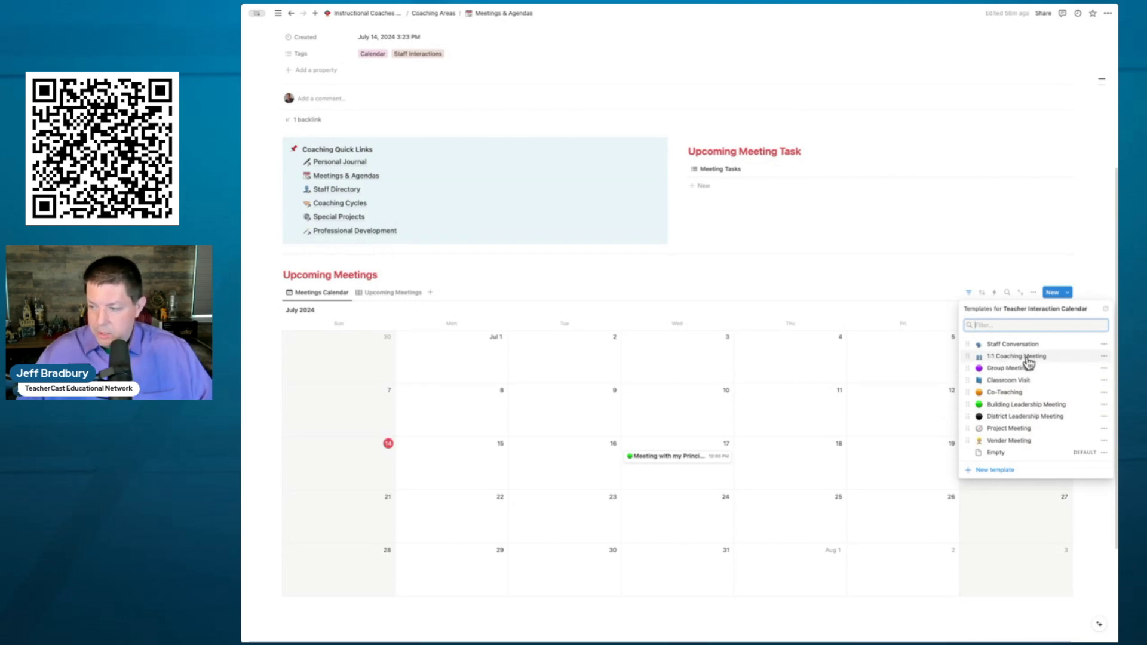
left_click(1103, 357)
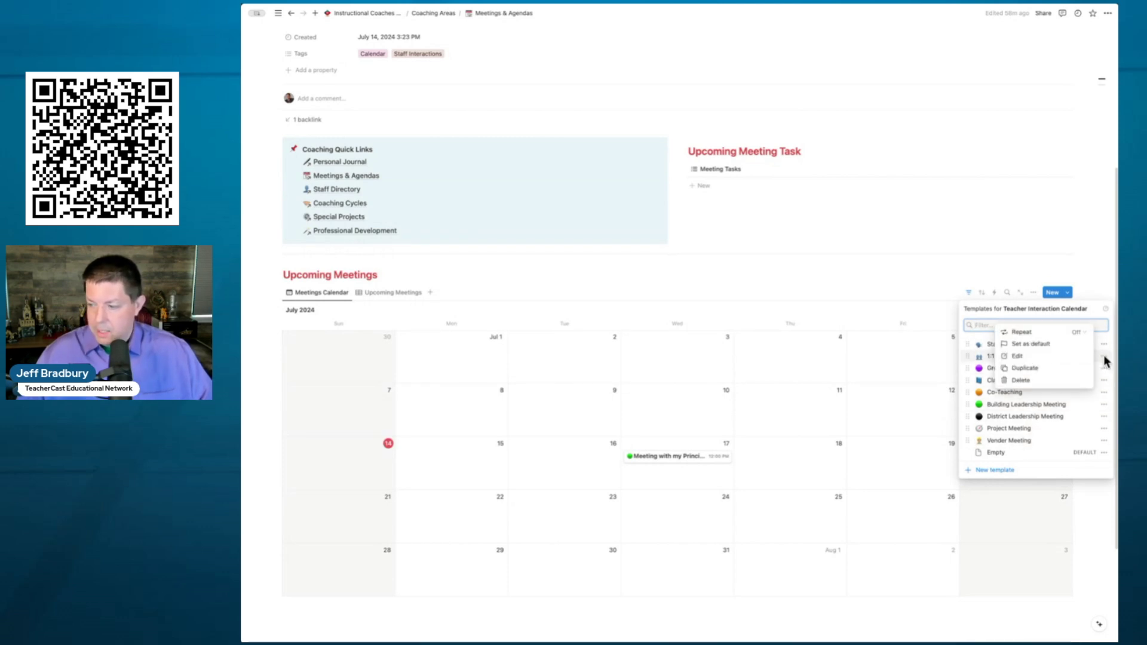
left_click(1059, 359)
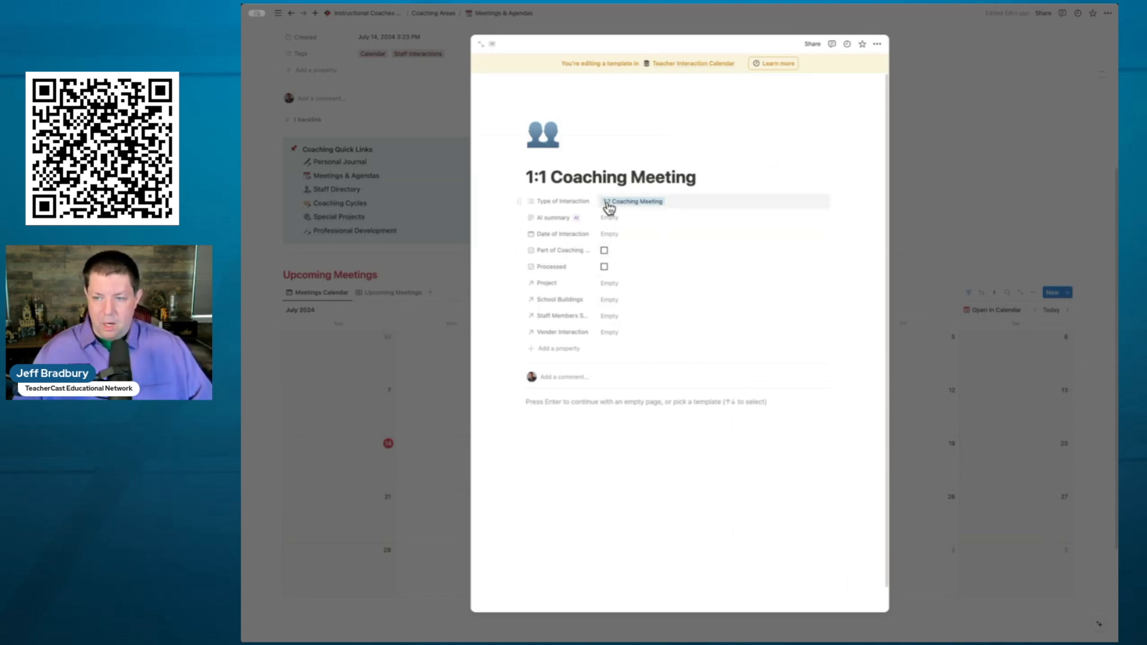
left_click(592, 402)
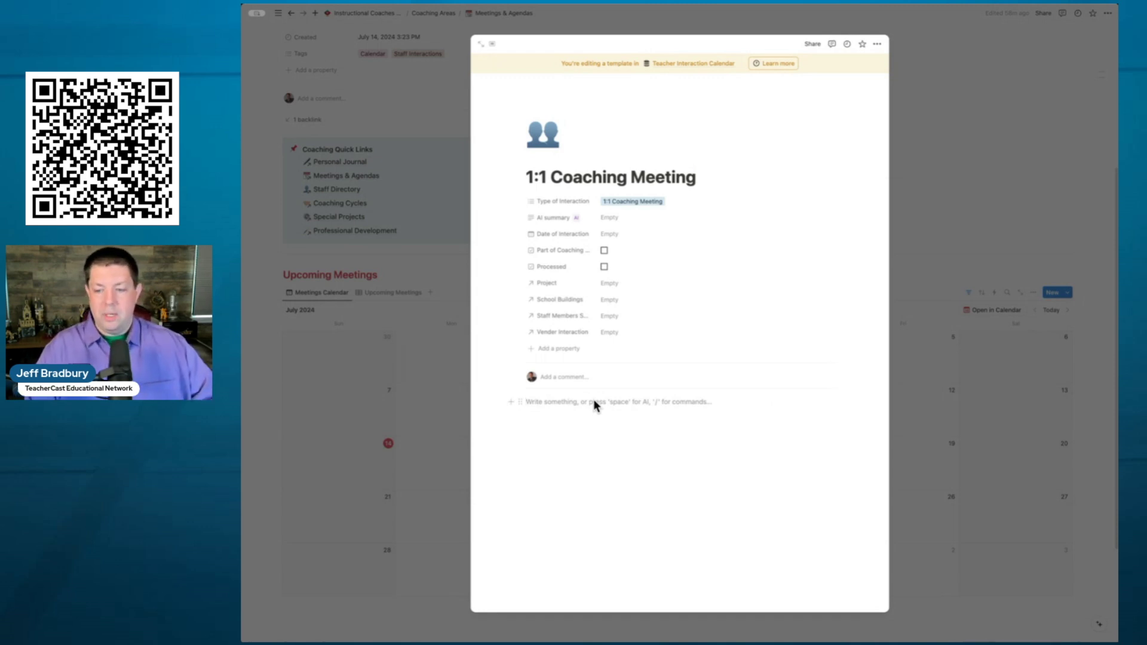
type("Agenda Curricular Topics  Call to Action")
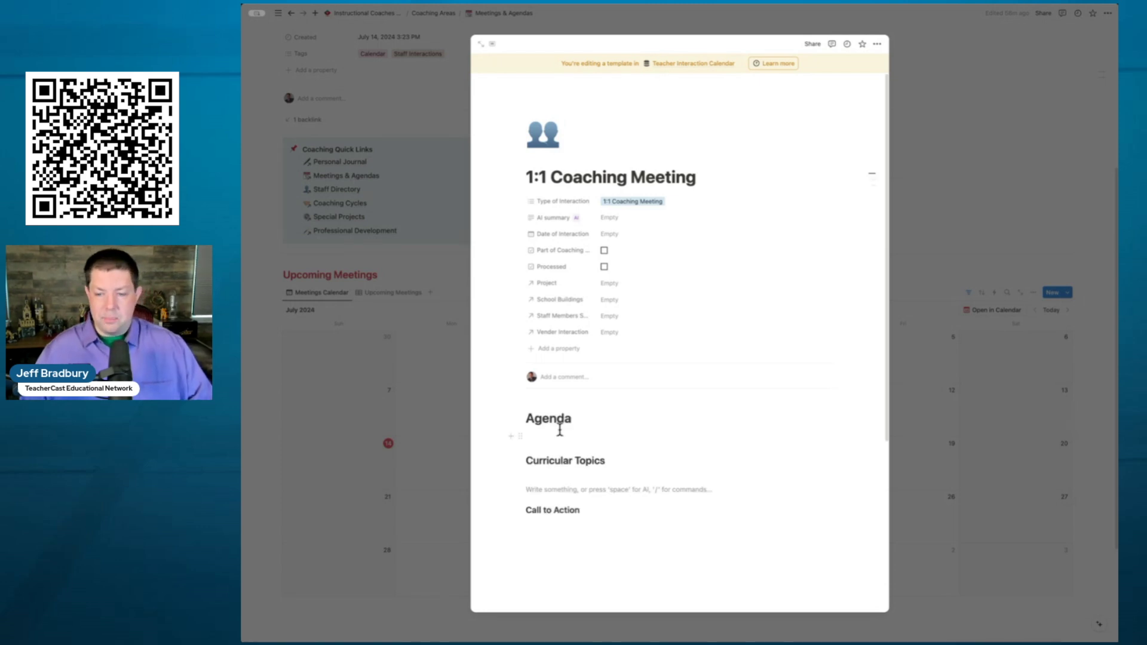
left_click(937, 288)
- Create a new meeting and apply the edited 1:1 Coaching Meeting template to it
left_click(1052, 293)
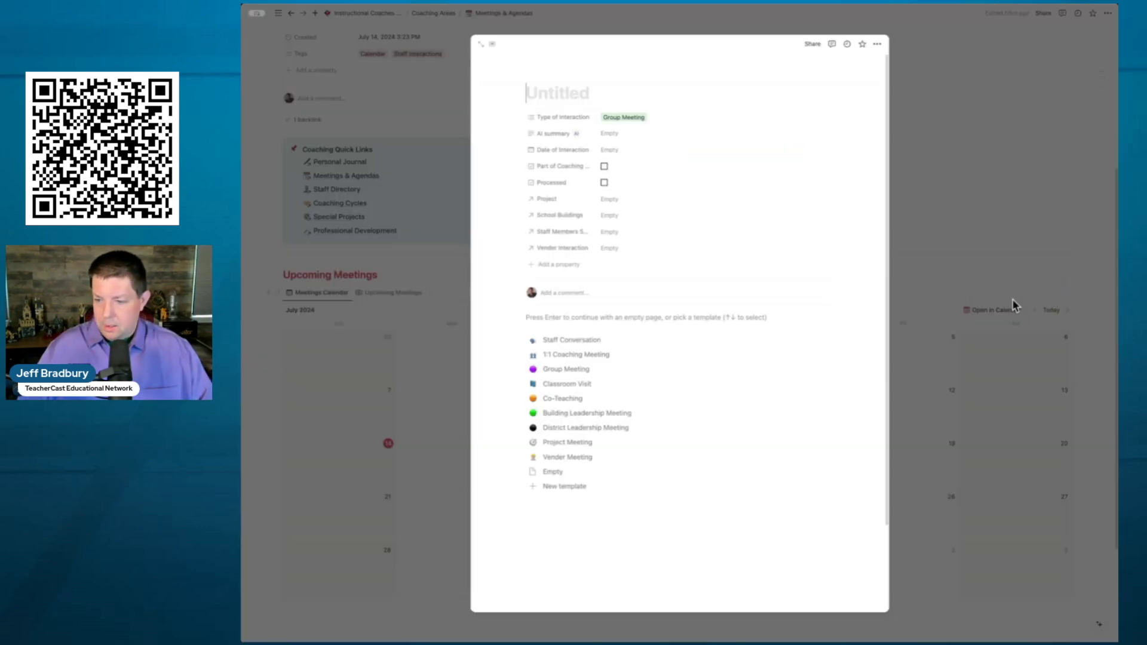
left_click(578, 356)
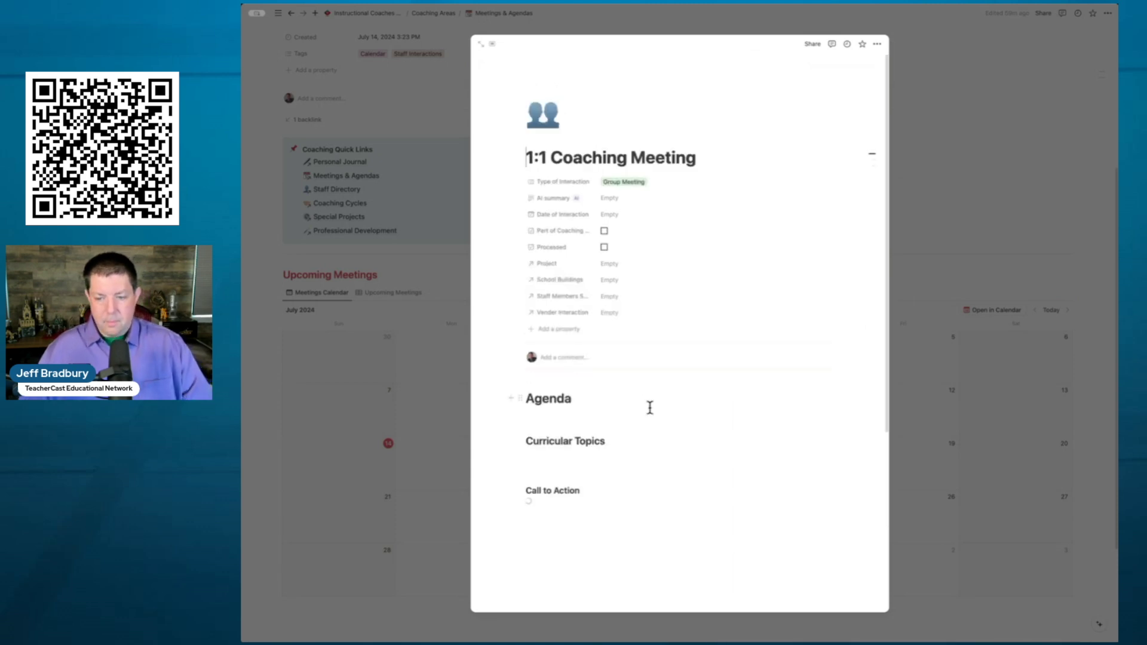